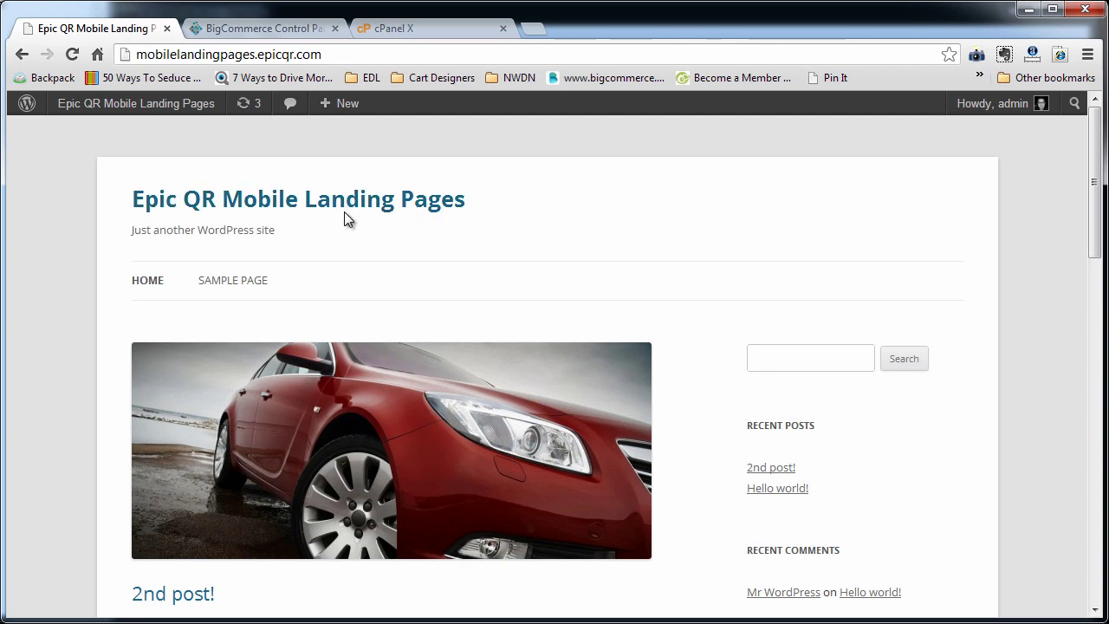
- Go to the admin dashboard and show the Installed Plugins list with EzMobileSiteGenerator and Jetpack
{"action": "scroll", "coordinate": [520, 310], "scroll_direction": "down", "scroll_amount": 9}
{"action": "scroll", "coordinate": [520, 315], "scroll_direction": "down", "scroll_amount": 5}
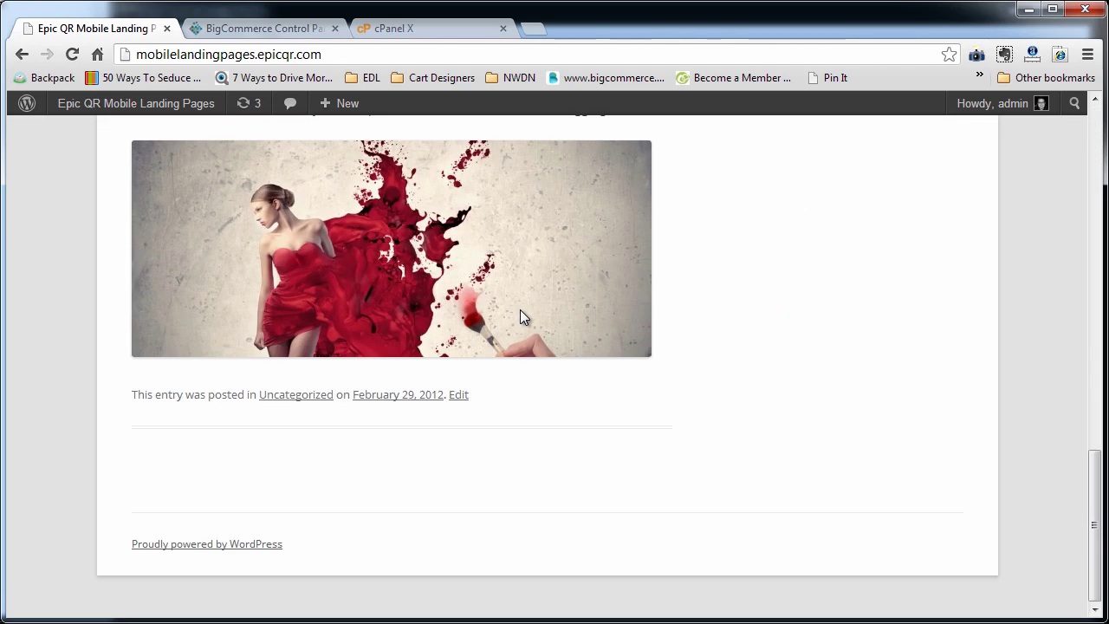
{"action": "scroll", "coordinate": [520, 315], "scroll_direction": "up", "scroll_amount": 15}
{"action": "mouse_move", "coordinate": [139, 104]}
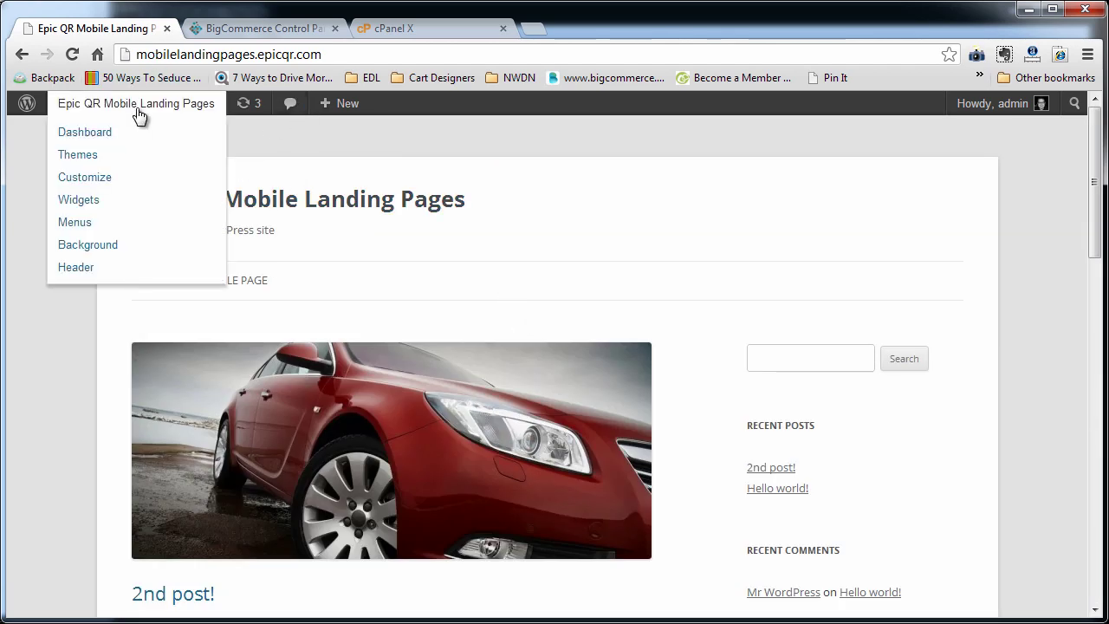
{"action": "left_click", "coordinate": [82, 133]}
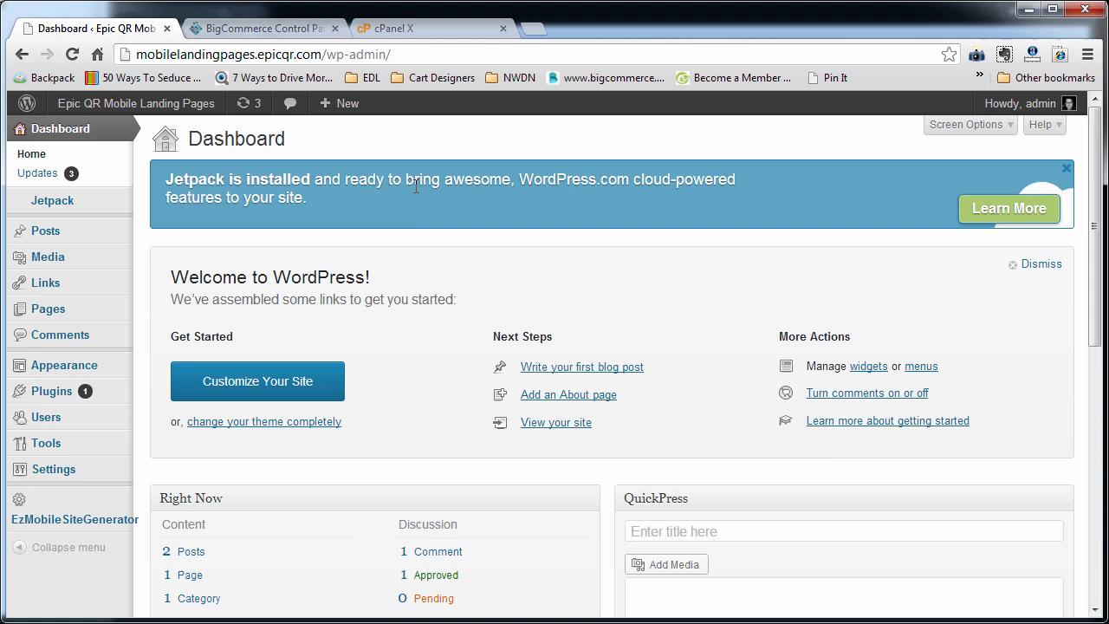
{"action": "mouse_move", "coordinate": [28, 374]}
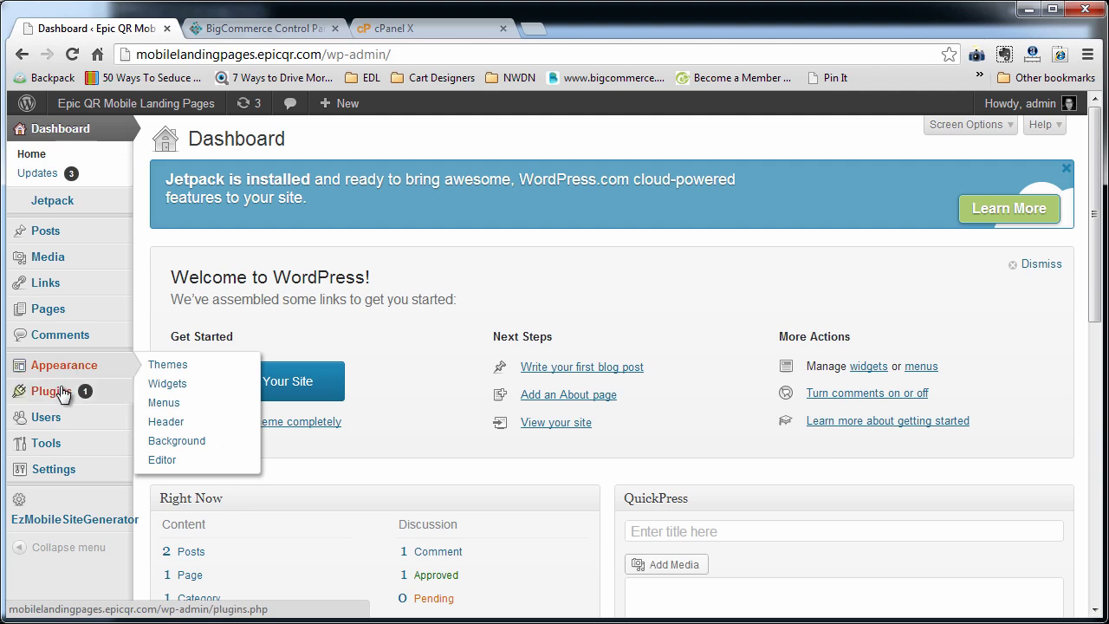
{"action": "mouse_move", "coordinate": [52, 391]}
{"action": "left_click", "coordinate": [177, 389]}
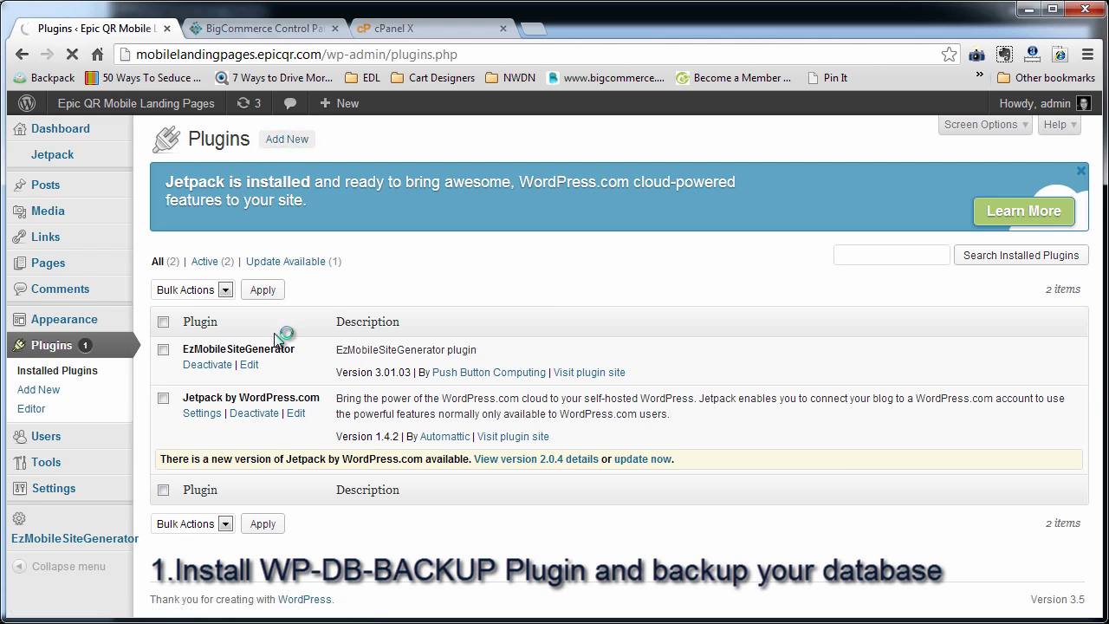
- Search the plugin directory for wp-db-backup and install WP-DB-Backup 2.2.3
{"action": "left_click", "coordinate": [216, 270]}
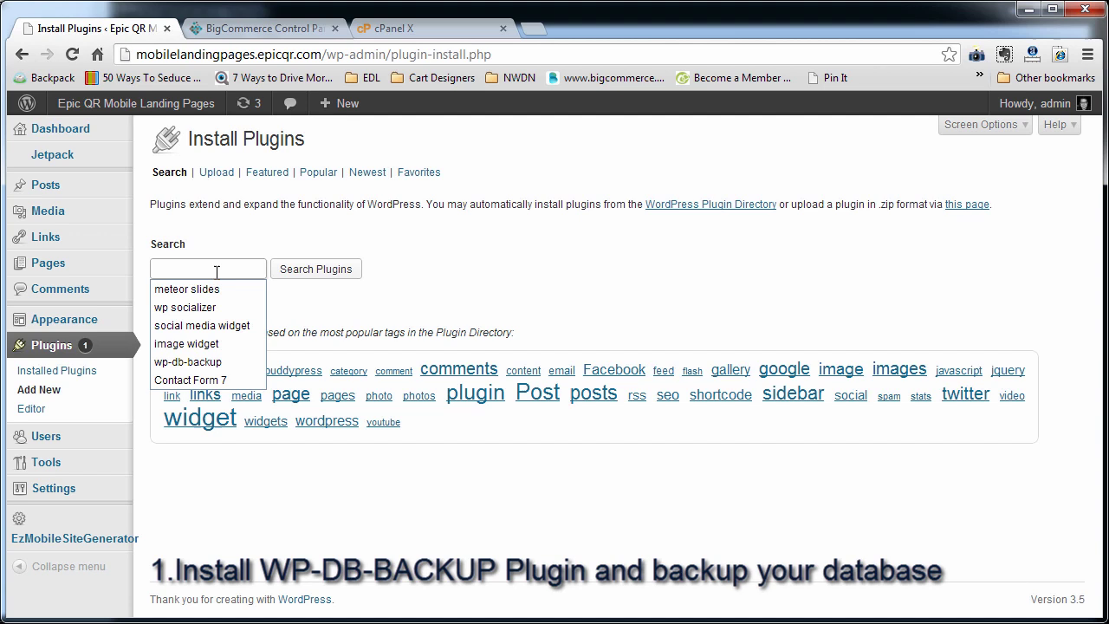
{"action": "type", "text": "wp-d"}
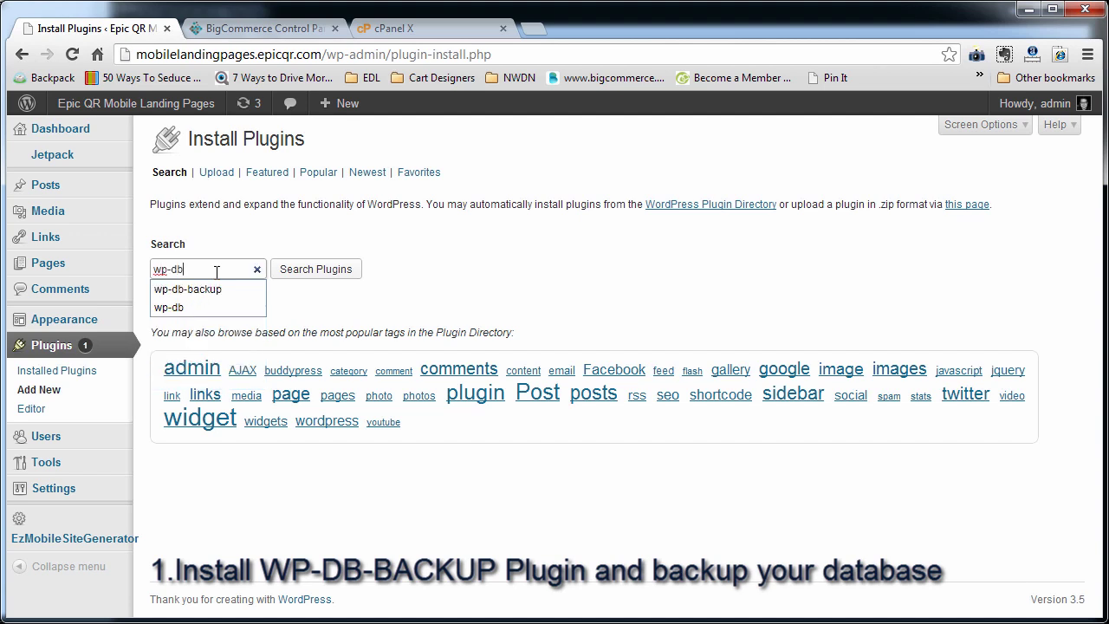
{"action": "type", "text": "b"}
{"action": "left_click", "coordinate": [208, 289]}
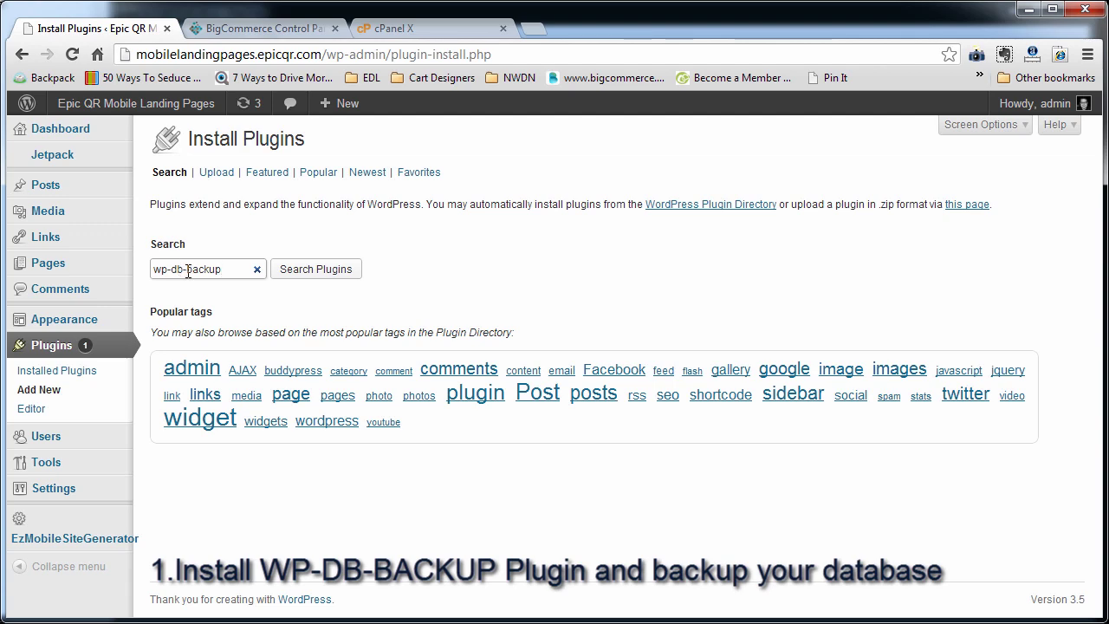
{"action": "left_click", "coordinate": [297, 269]}
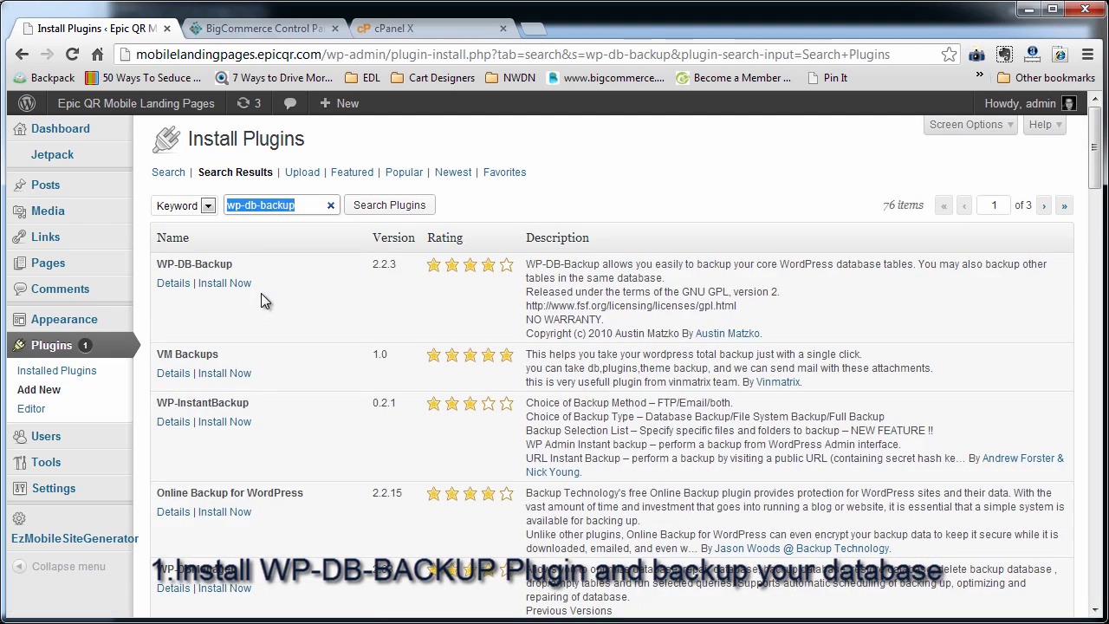
{"action": "left_click", "coordinate": [224, 283]}
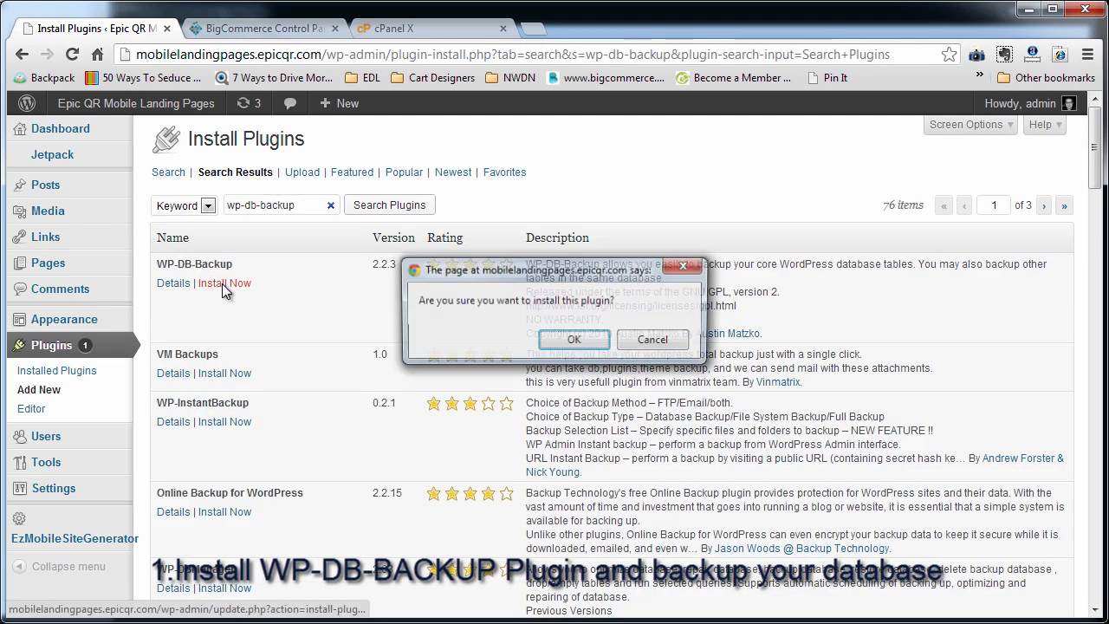
{"action": "left_click", "coordinate": [549, 336]}
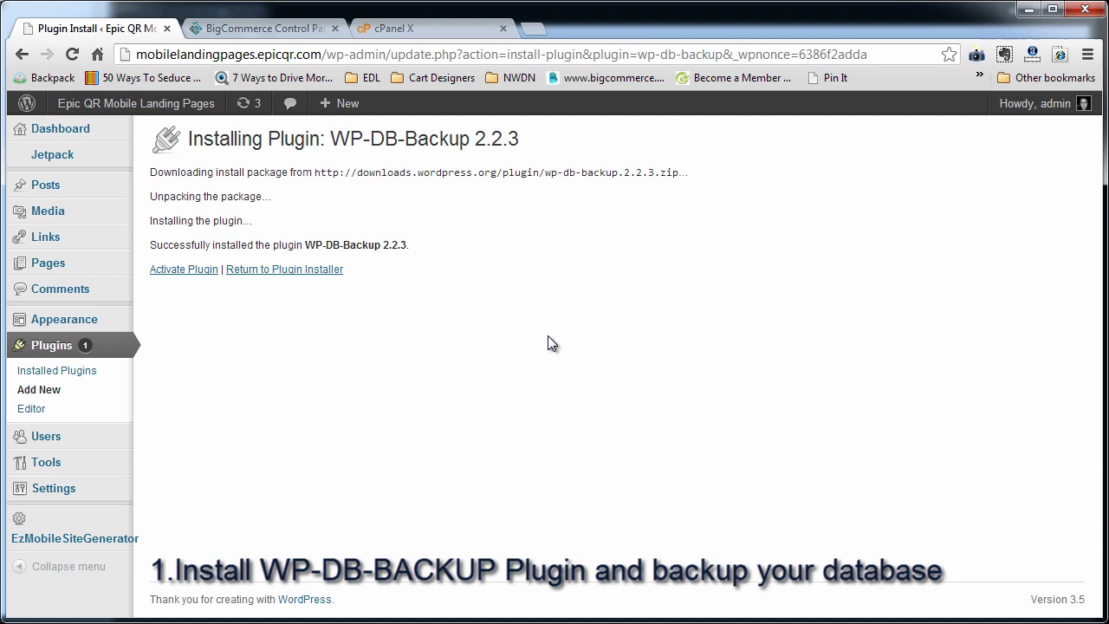
- Activate WP-DB-Backup and go to its Backup page under Tools
{"action": "left_click", "coordinate": [205, 271]}
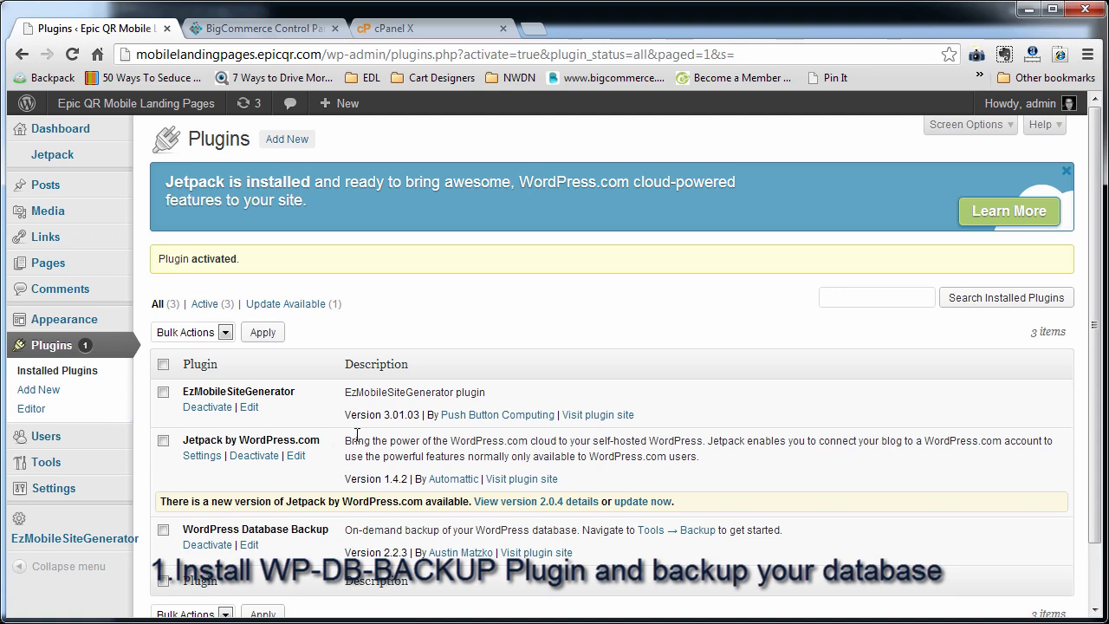
{"action": "scroll", "coordinate": [356, 433], "scroll_direction": "down", "scroll_amount": 1}
{"action": "mouse_move", "coordinate": [44, 391]}
{"action": "left_click", "coordinate": [167, 449]}
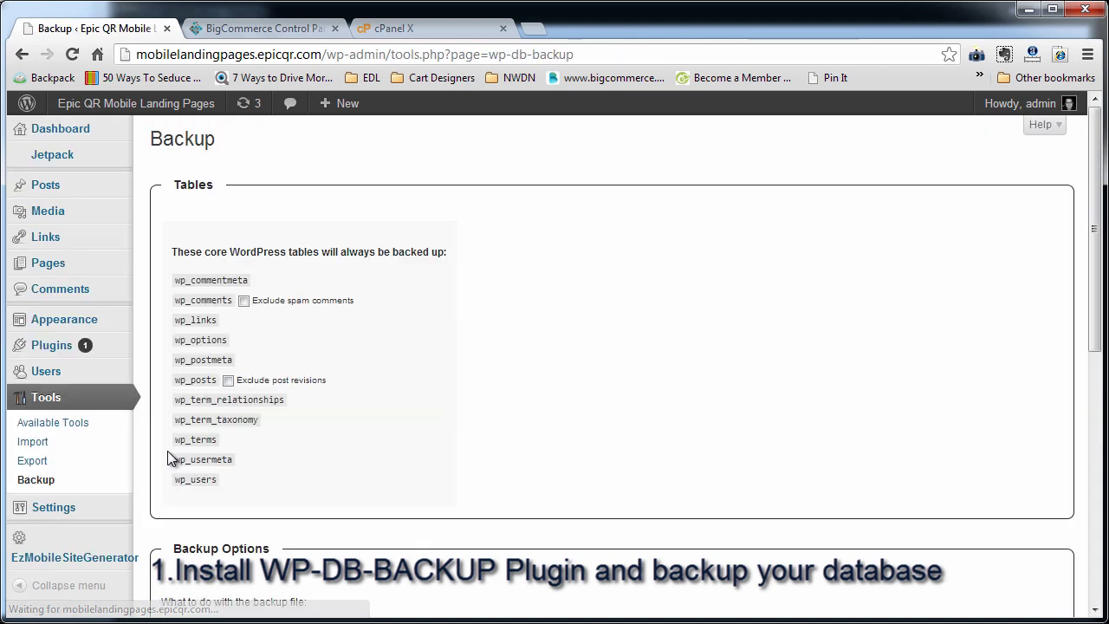
- Start a database backup with 'Download to your computer' selected
{"action": "scroll", "coordinate": [355, 433], "scroll_direction": "down", "scroll_amount": 8}
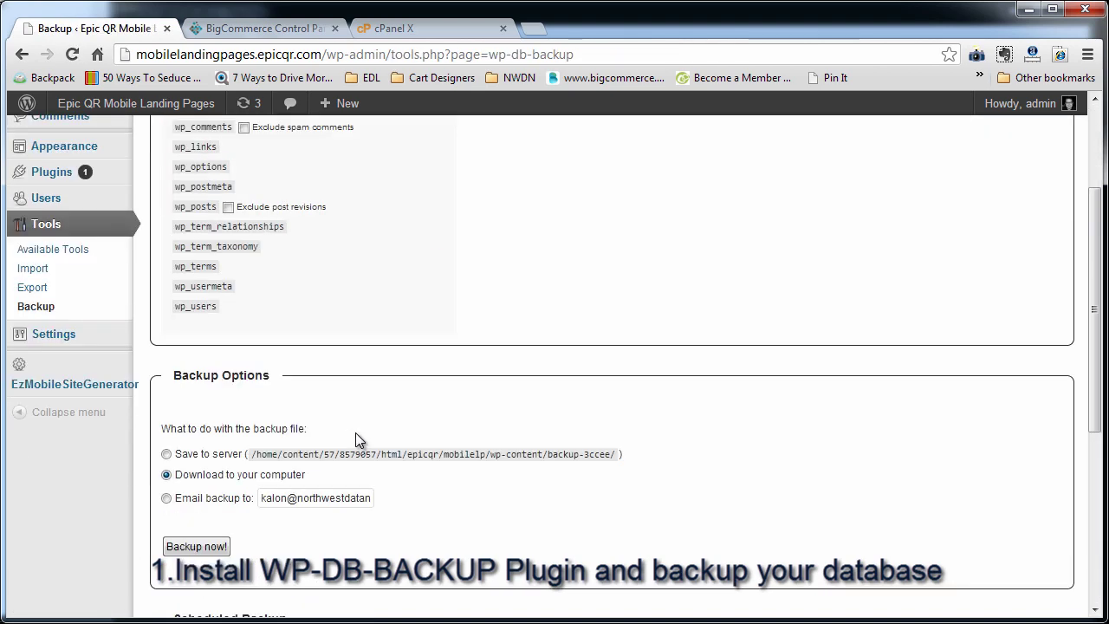
{"action": "scroll", "coordinate": [356, 433], "scroll_direction": "up", "scroll_amount": 2}
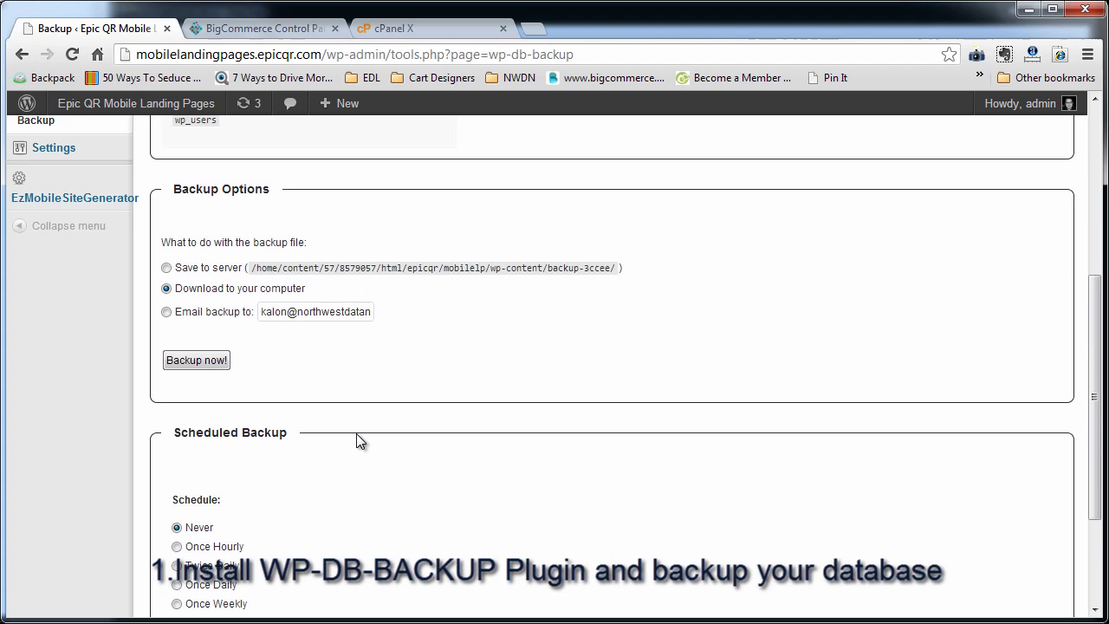
{"action": "scroll", "coordinate": [357, 437], "scroll_direction": "down", "scroll_amount": 2}
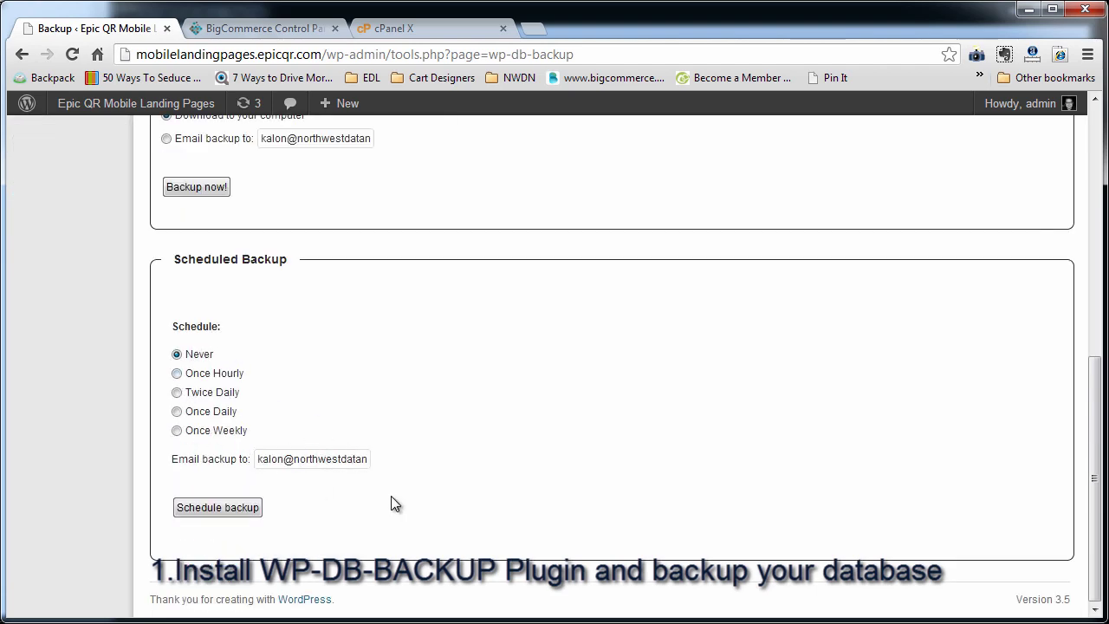
{"action": "scroll", "coordinate": [394, 505], "scroll_direction": "up", "scroll_amount": 10}
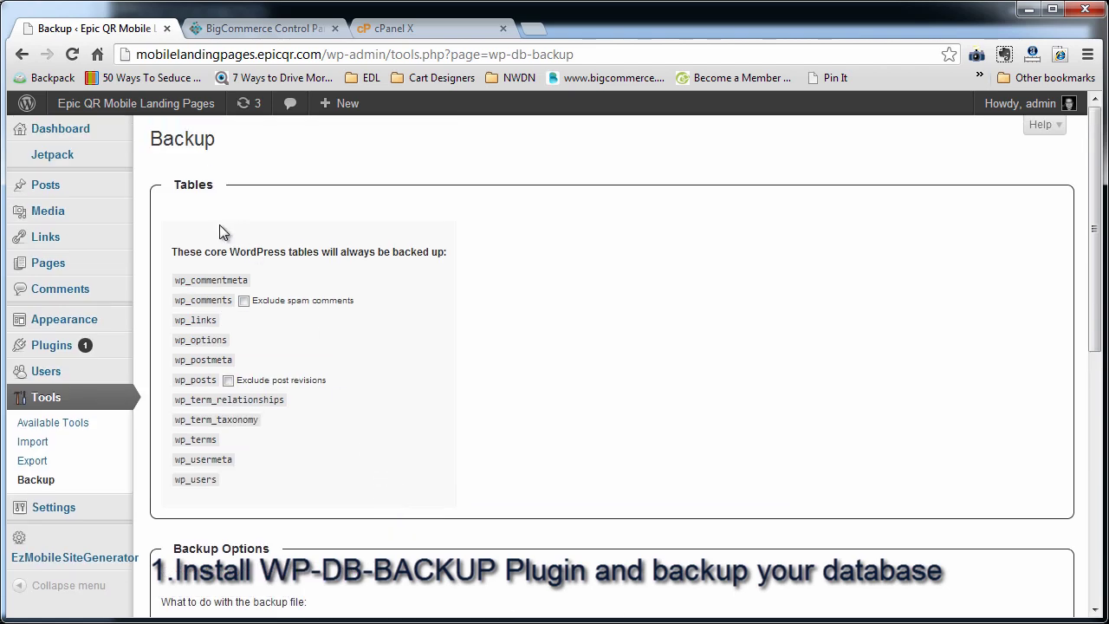
{"action": "scroll", "coordinate": [201, 443], "scroll_direction": "down", "scroll_amount": 4}
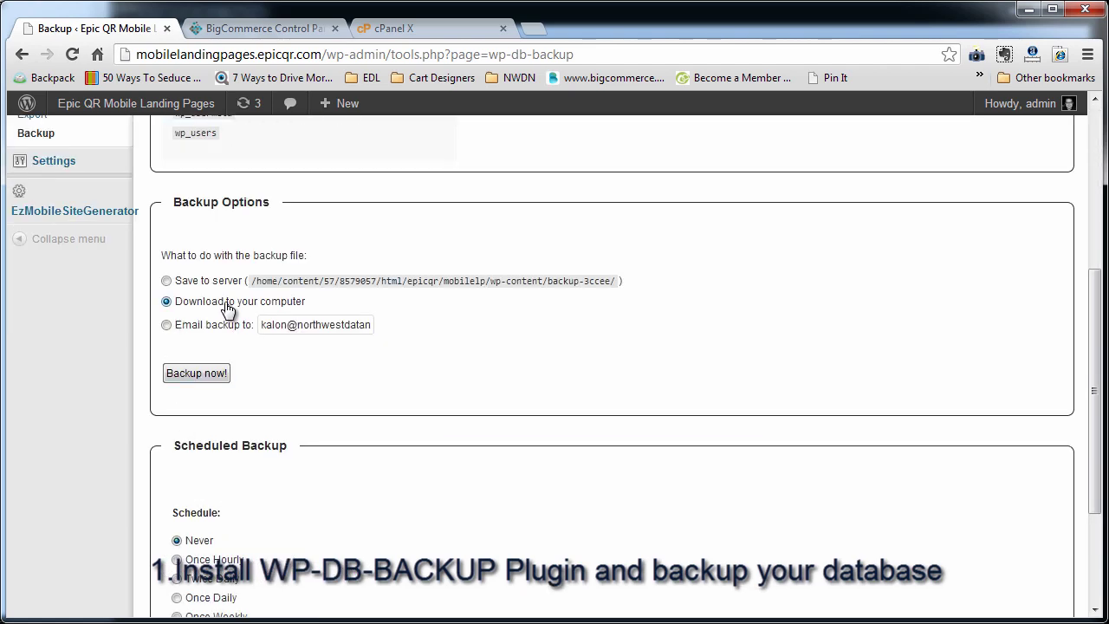
{"action": "left_click", "coordinate": [214, 375]}
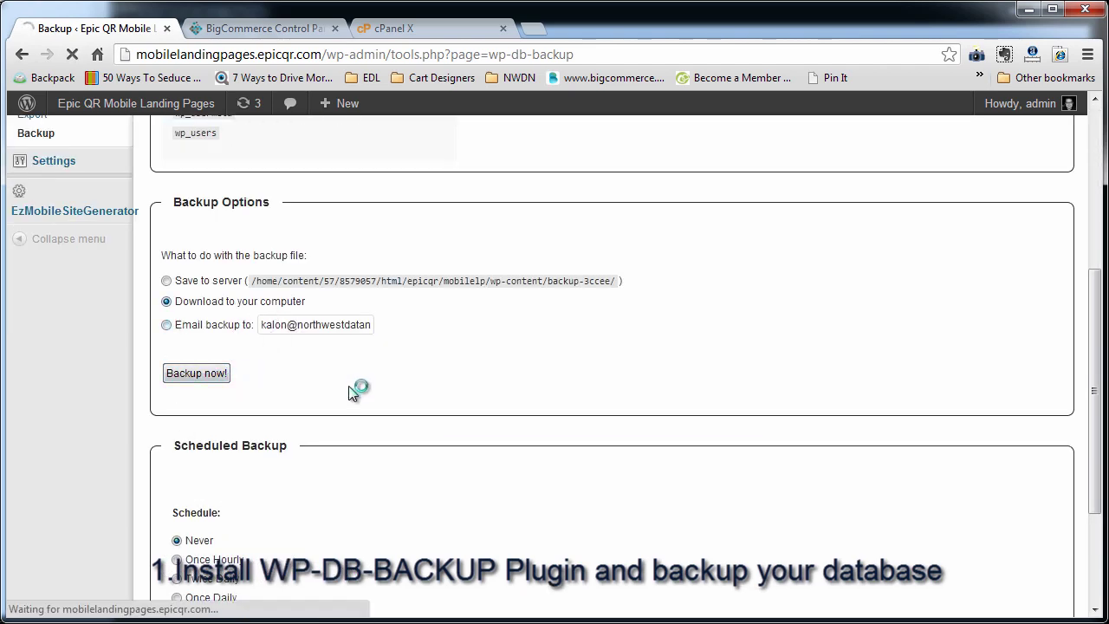
- Scroll up to follow the database backup until it completes
{"action": "scroll", "coordinate": [351, 391], "scroll_direction": "up", "scroll_amount": 4}
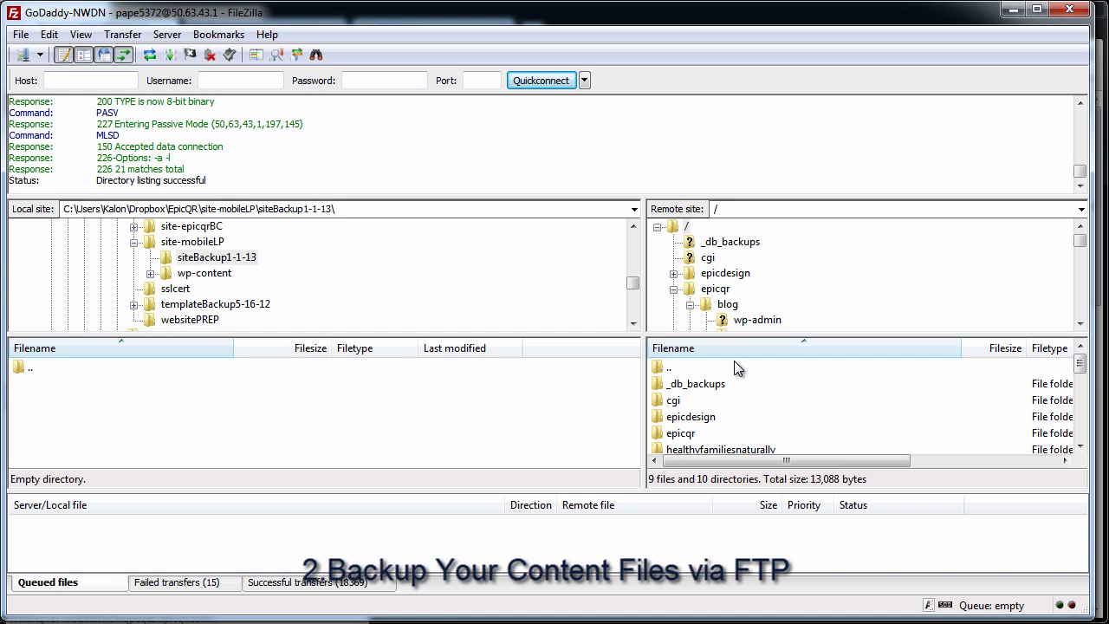
- Browse the remote side to /epicqr/mobilelp and widen the pane to show wp-admin, wp-content, wp-includes
{"action": "left_click", "coordinate": [697, 290]}
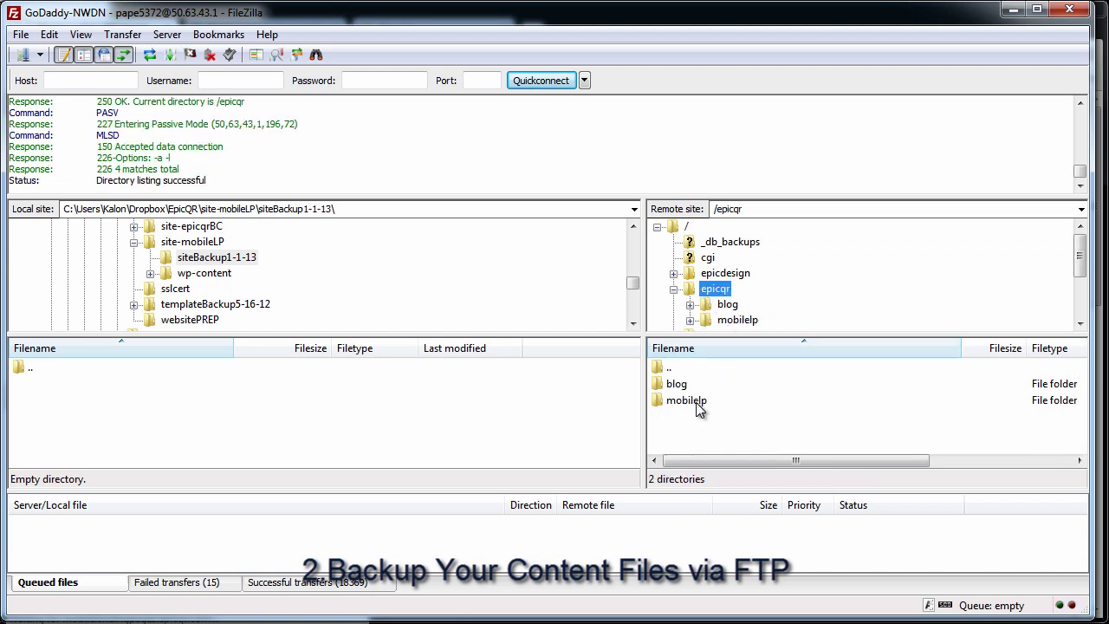
{"action": "double_click", "coordinate": [698, 404]}
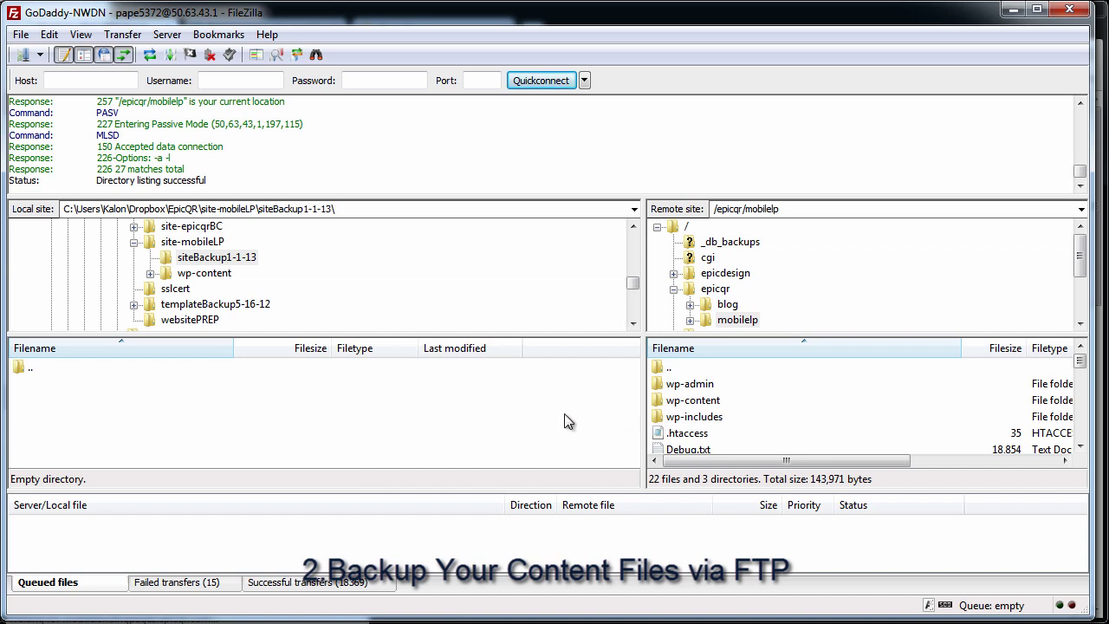
{"action": "left_click_drag", "start_coordinate": [641, 398], "coordinate": [539, 398]}
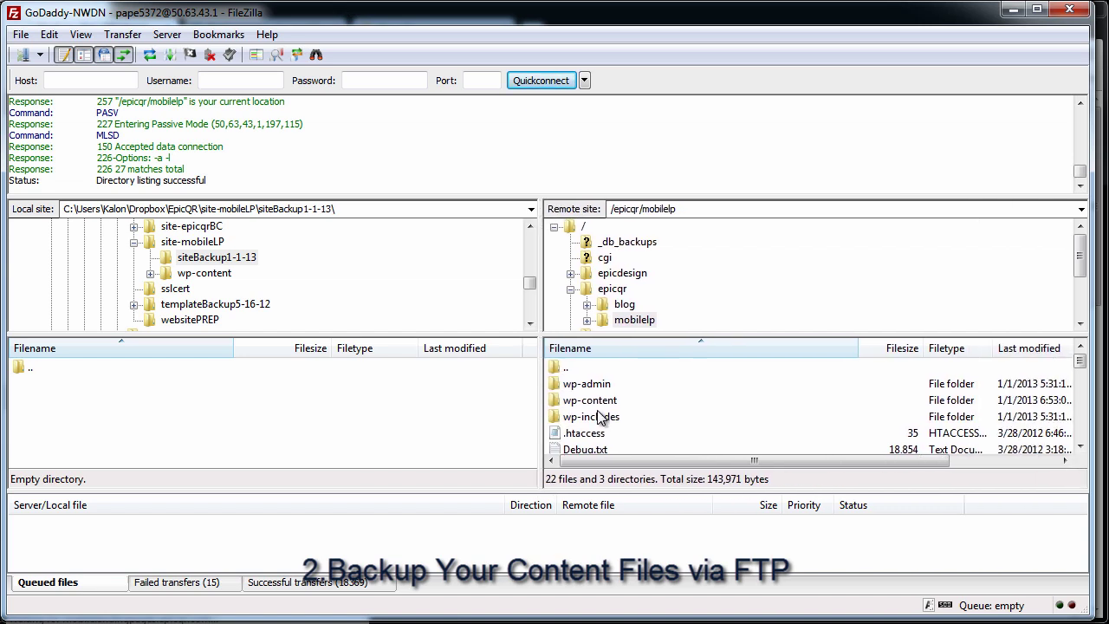
{"action": "left_click", "coordinate": [612, 290]}
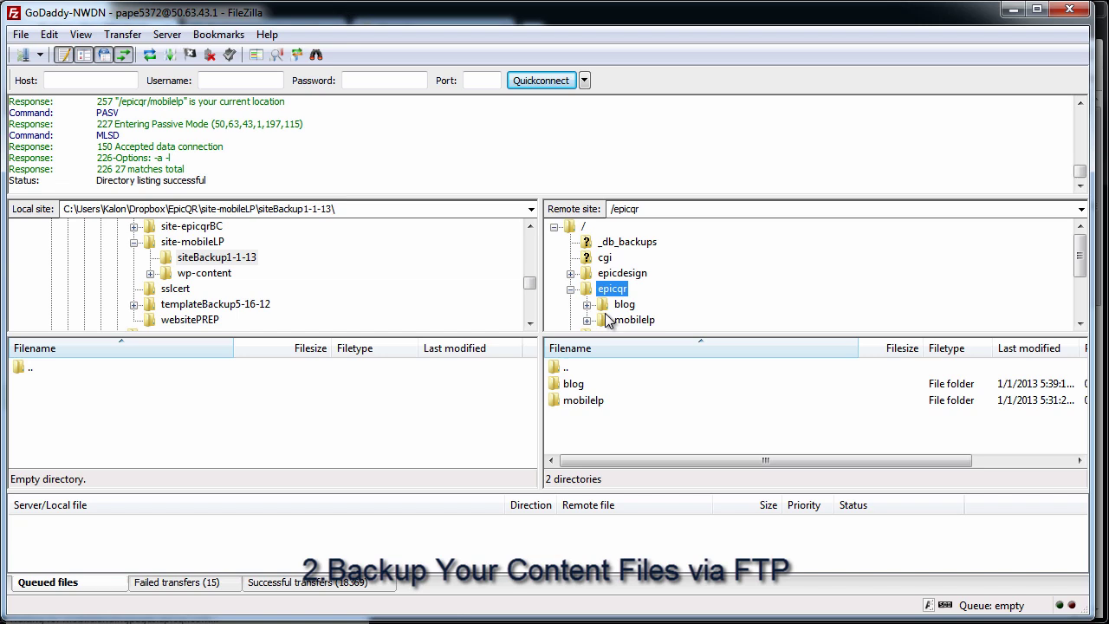
{"action": "double_click", "coordinate": [583, 401]}
{"action": "scroll", "coordinate": [609, 420], "scroll_direction": "down", "scroll_amount": 7}
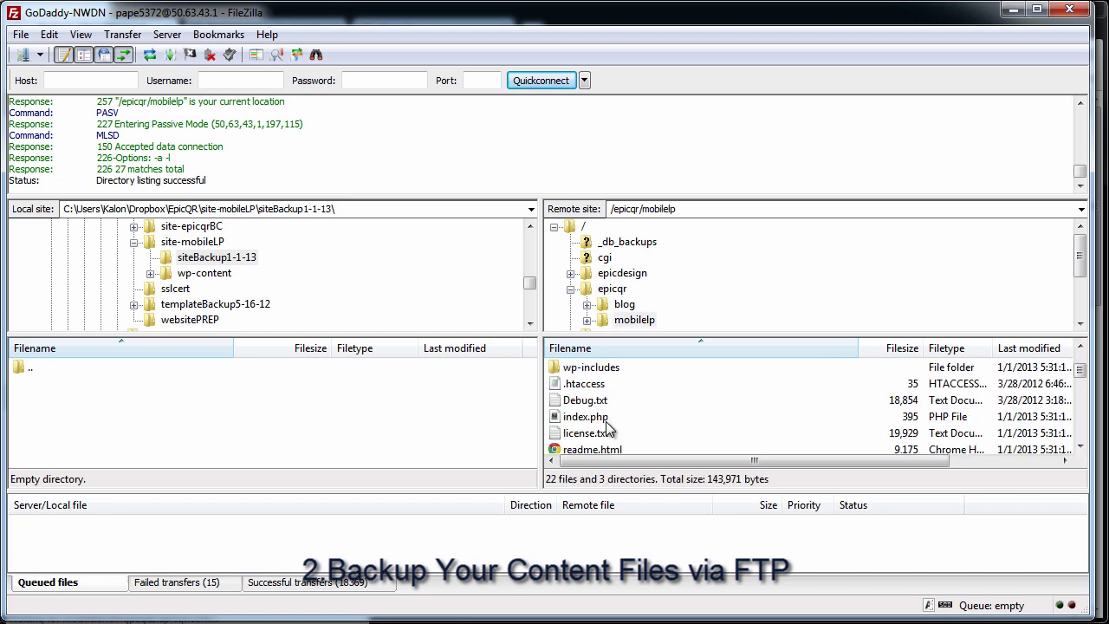
{"action": "scroll", "coordinate": [609, 425], "scroll_direction": "up", "scroll_amount": 4}
{"action": "scroll", "coordinate": [609, 425], "scroll_direction": "up", "scroll_amount": 4}
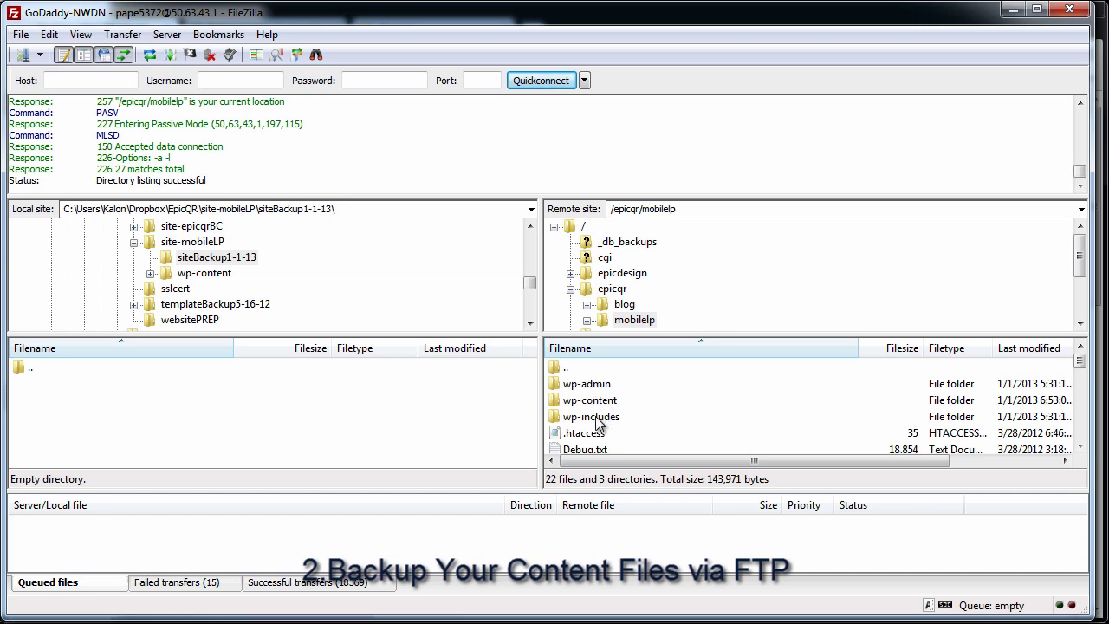
- Download the remote wp-content folder into the local siteBackup1-1-13 folder
{"action": "right_click", "coordinate": [599, 404]}
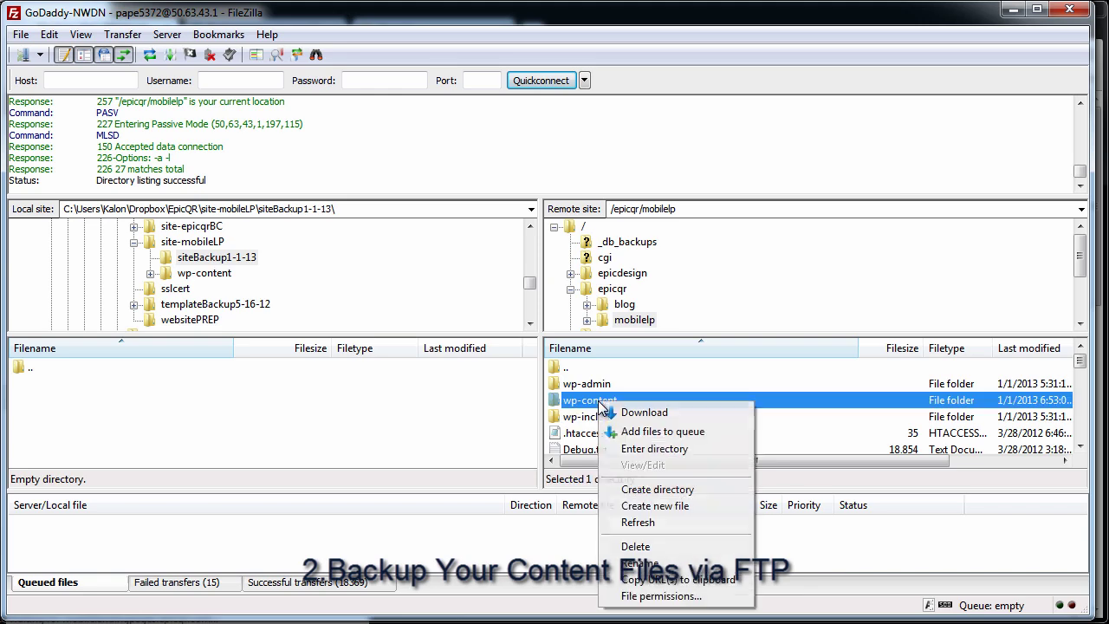
{"action": "left_click", "coordinate": [669, 412]}
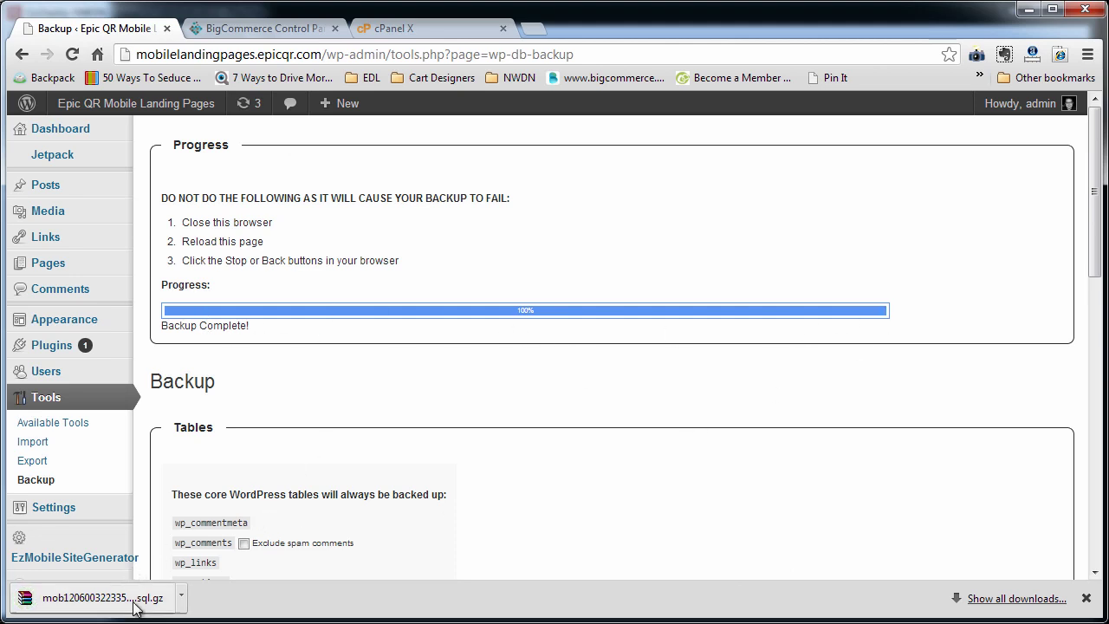
- Show the downloaded database backup in its Downloads folder and copy the .sql archive
{"action": "left_click", "coordinate": [181, 598]}
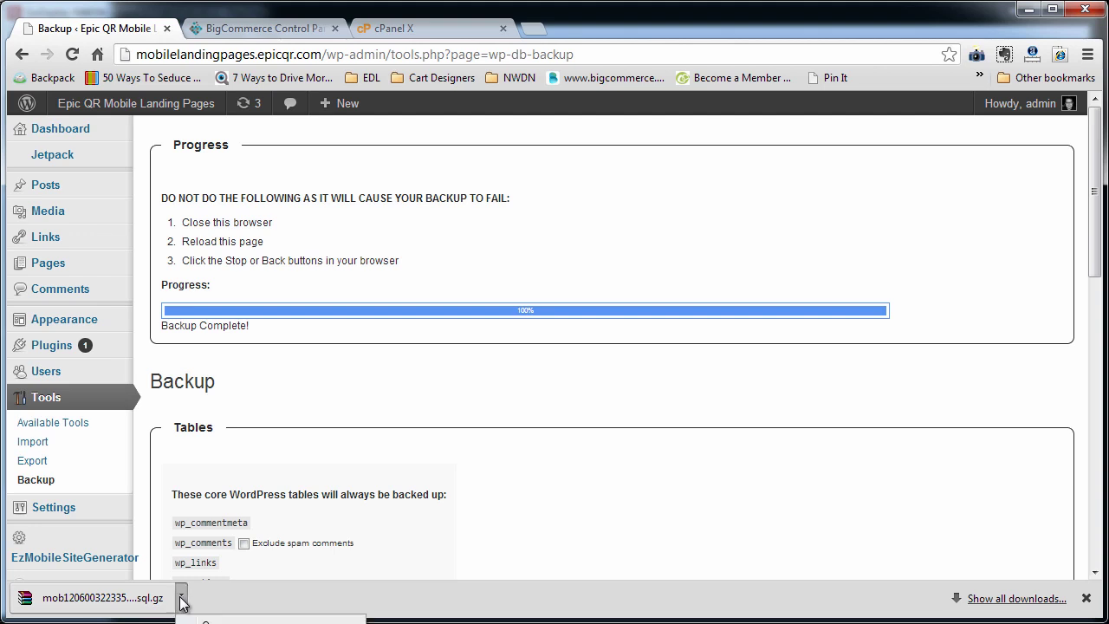
{"action": "left_click", "coordinate": [234, 555]}
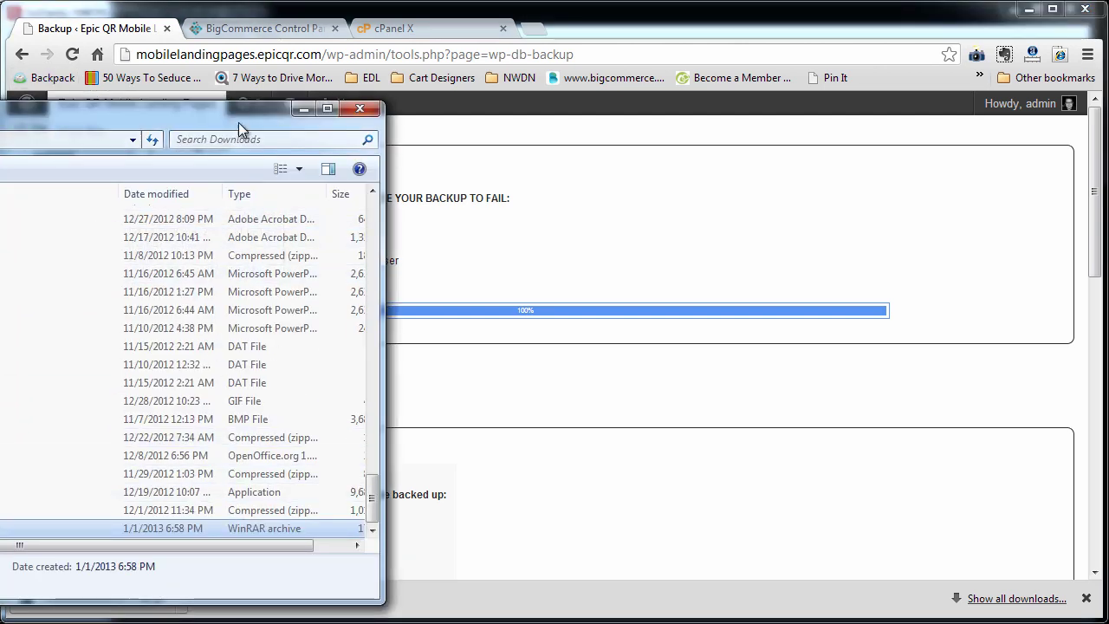
{"action": "left_click_drag", "start_coordinate": [339, 110], "coordinate": [916, 90]}
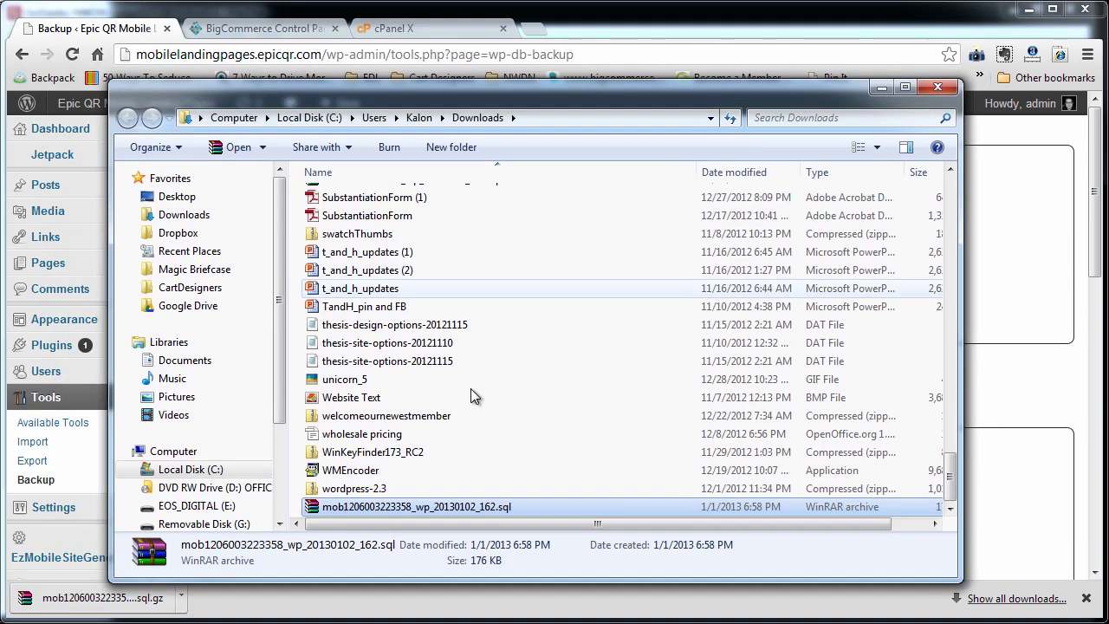
{"action": "right_click", "coordinate": [445, 512]}
{"action": "left_click", "coordinate": [424, 511]}
{"action": "right_click", "coordinate": [425, 511]}
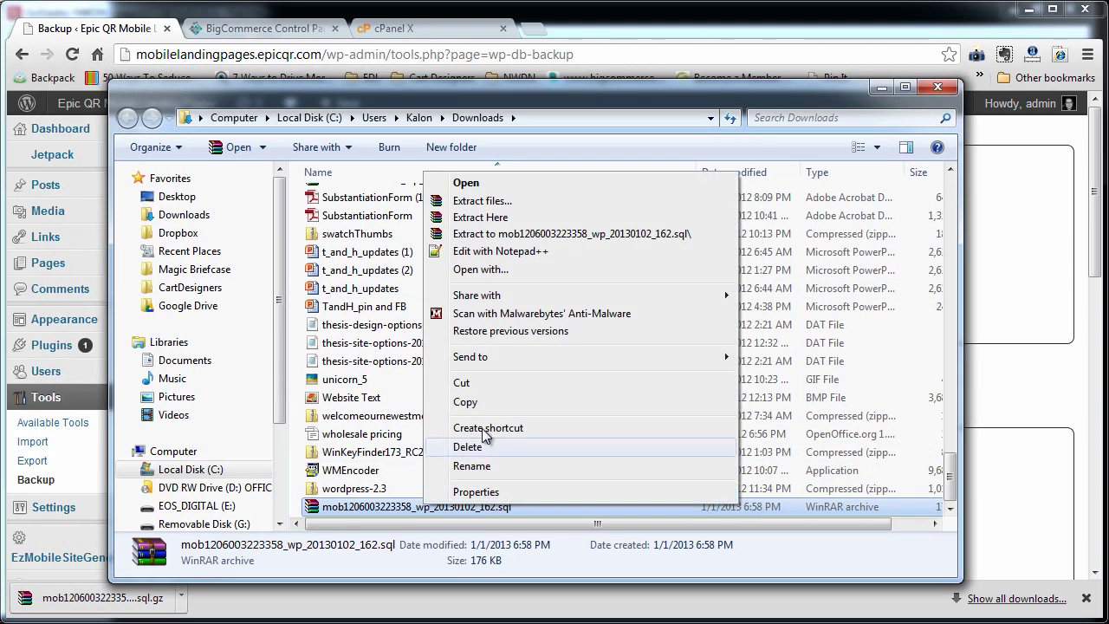
{"action": "left_click", "coordinate": [484, 389]}
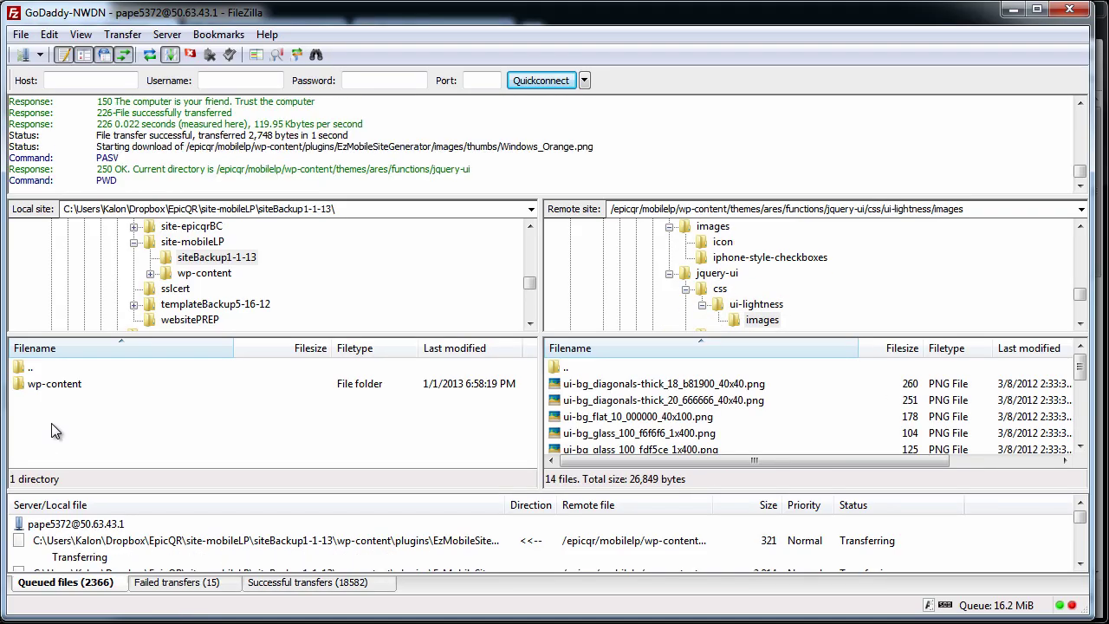
- Dock FileZilla on the right and drag the .sql.gz database backup into local siteBackup1-1-13
{"action": "right_click", "coordinate": [51, 423]}
{"action": "left_click", "coordinate": [115, 398]}
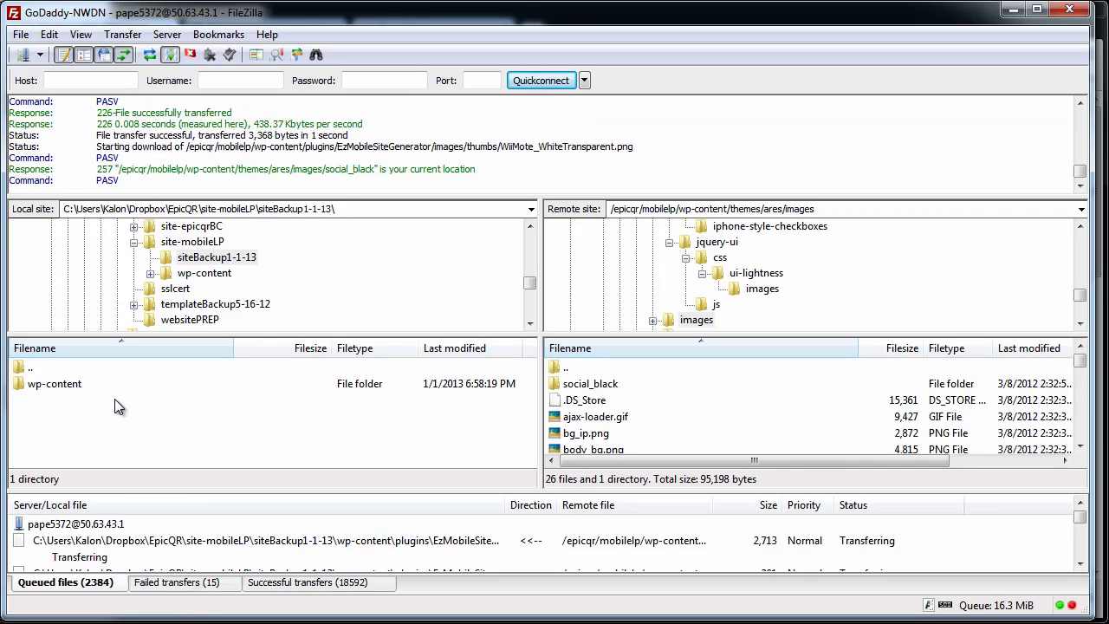
{"action": "left_click_drag", "start_coordinate": [660, 12], "coordinate": [1108, 15]}
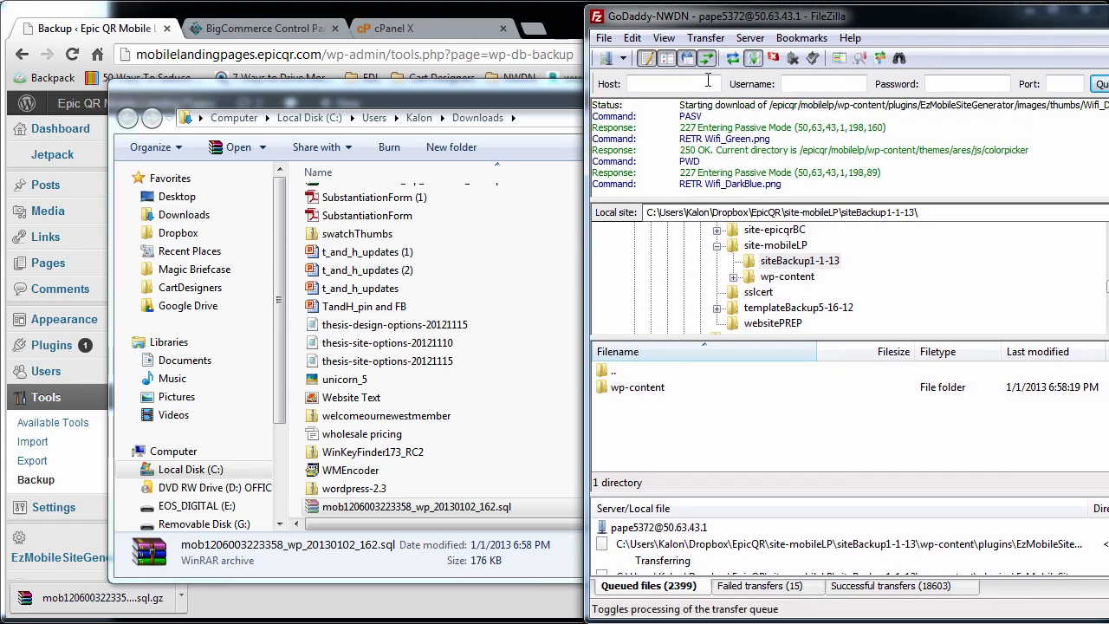
{"action": "left_click_drag", "start_coordinate": [165, 40], "coordinate": [221, 108]}
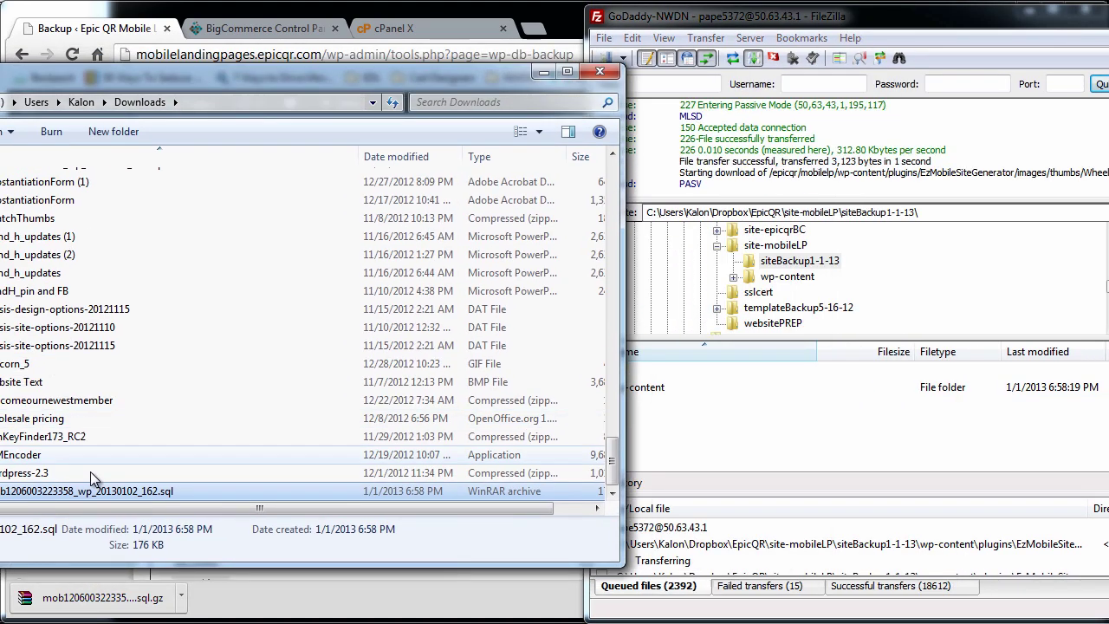
{"action": "left_click_drag", "start_coordinate": [102, 489], "coordinate": [740, 425]}
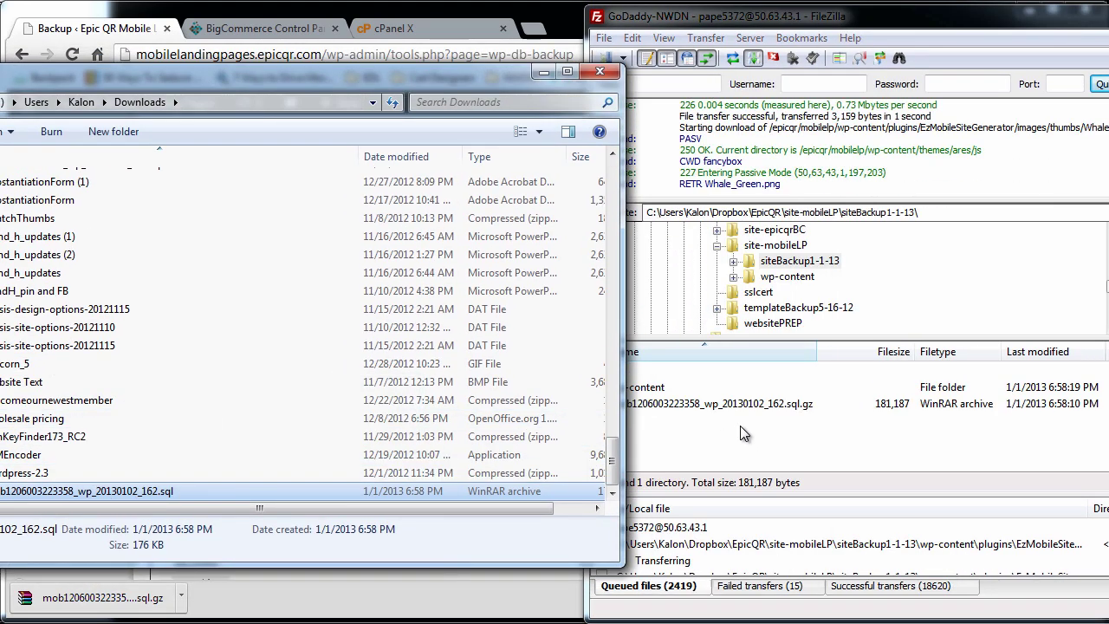
{"action": "left_click", "coordinate": [740, 425]}
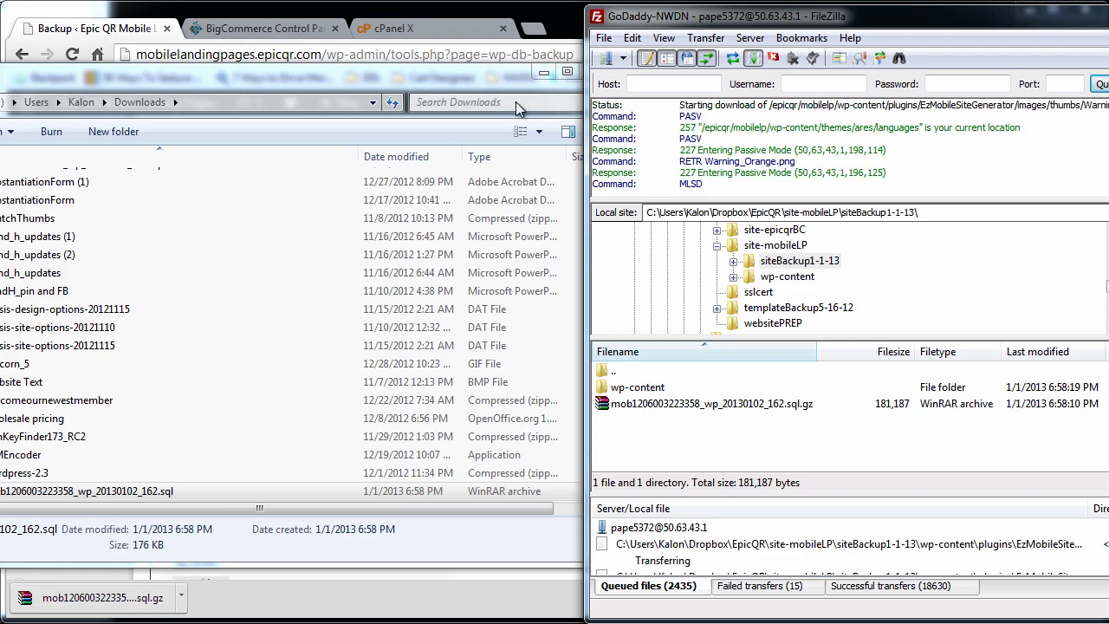
{"action": "left_click", "coordinate": [544, 71]}
{"action": "left_click_drag", "start_coordinate": [738, 16], "coordinate": [154, 10]}
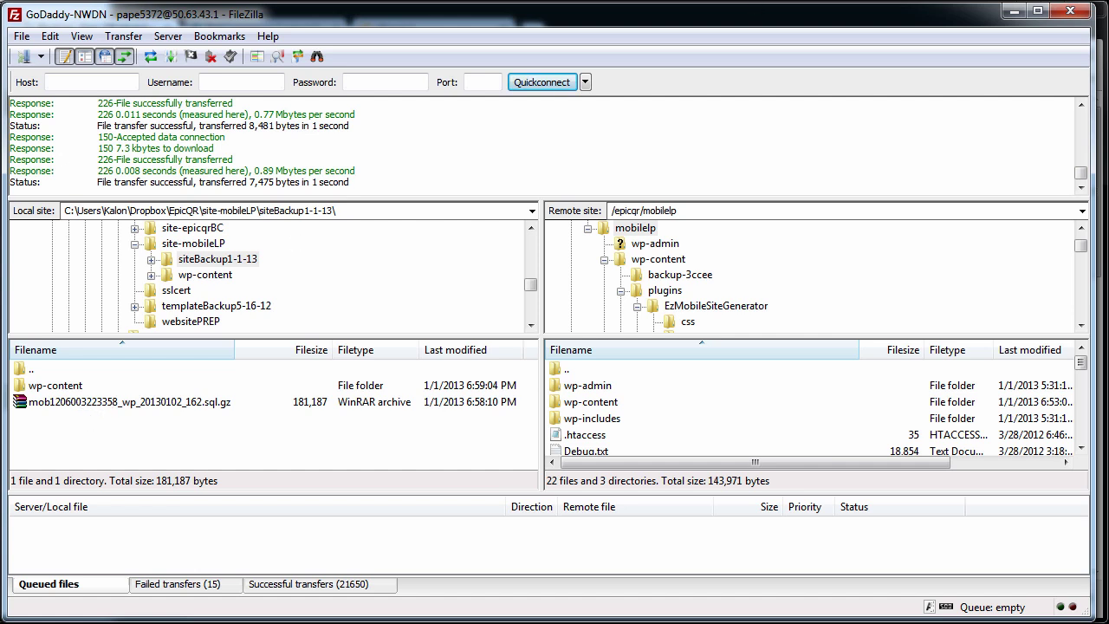
- Change the mobilelandingpages A record from 50.63.43.1 to 69.194.235.203 and save it
{"action": "left_click", "coordinate": [1015, 12]}
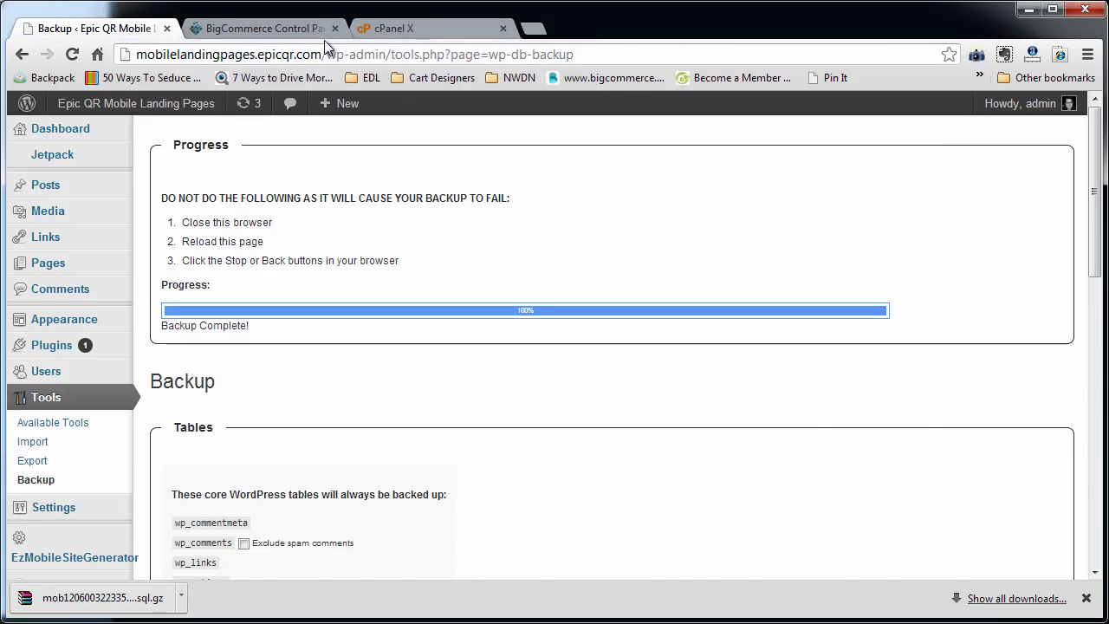
{"action": "left_click", "coordinate": [272, 29]}
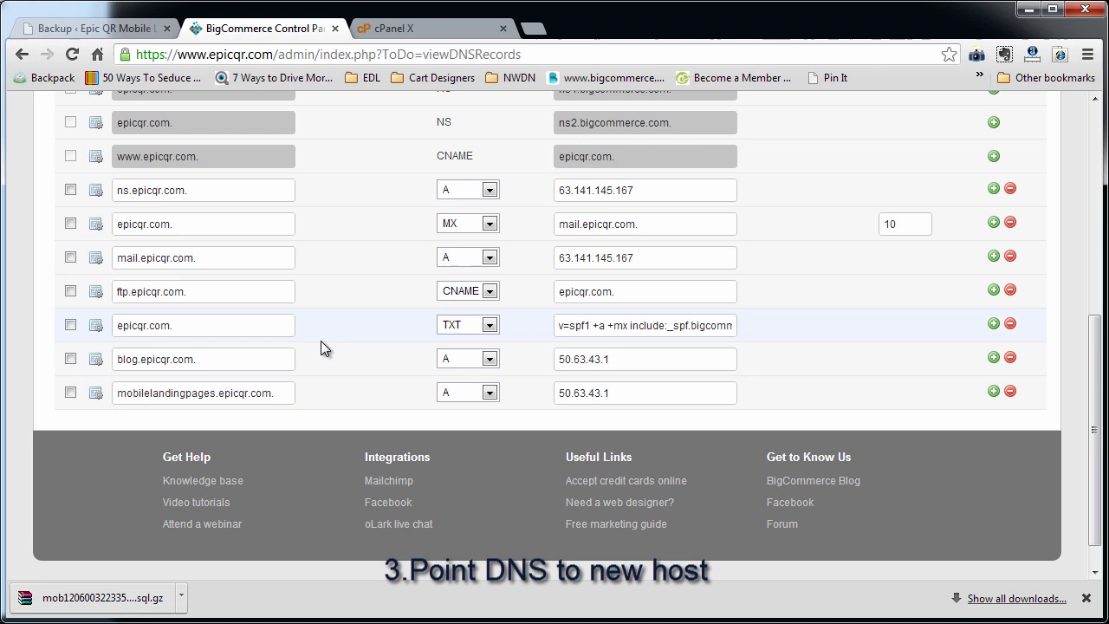
{"action": "left_click_drag", "start_coordinate": [607, 392], "coordinate": [534, 394]}
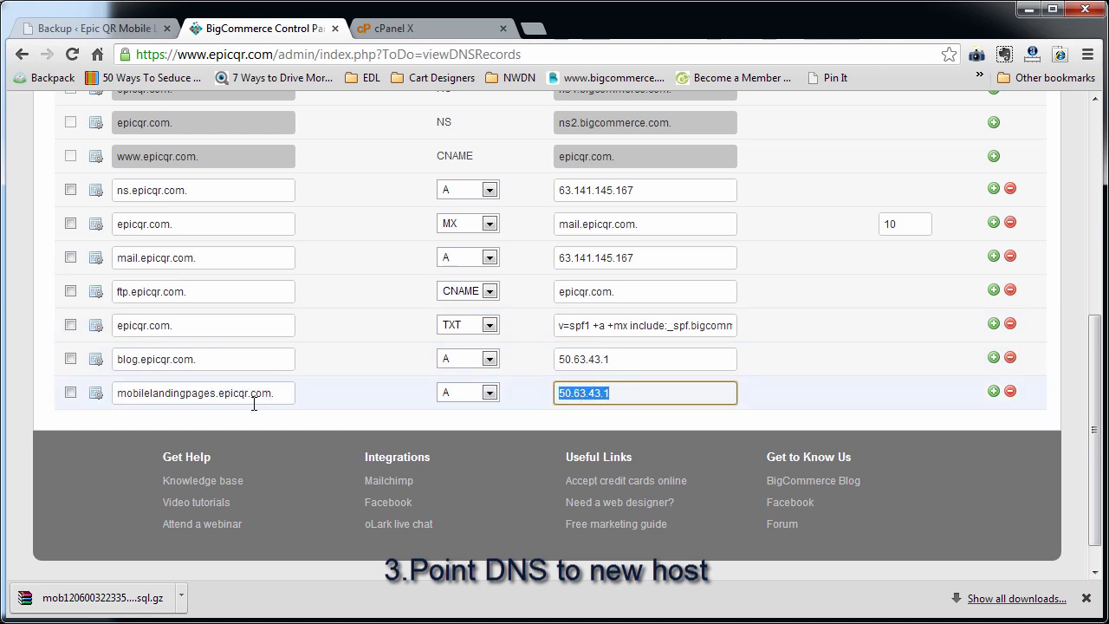
{"action": "left_click_drag", "start_coordinate": [270, 394], "coordinate": [89, 403]}
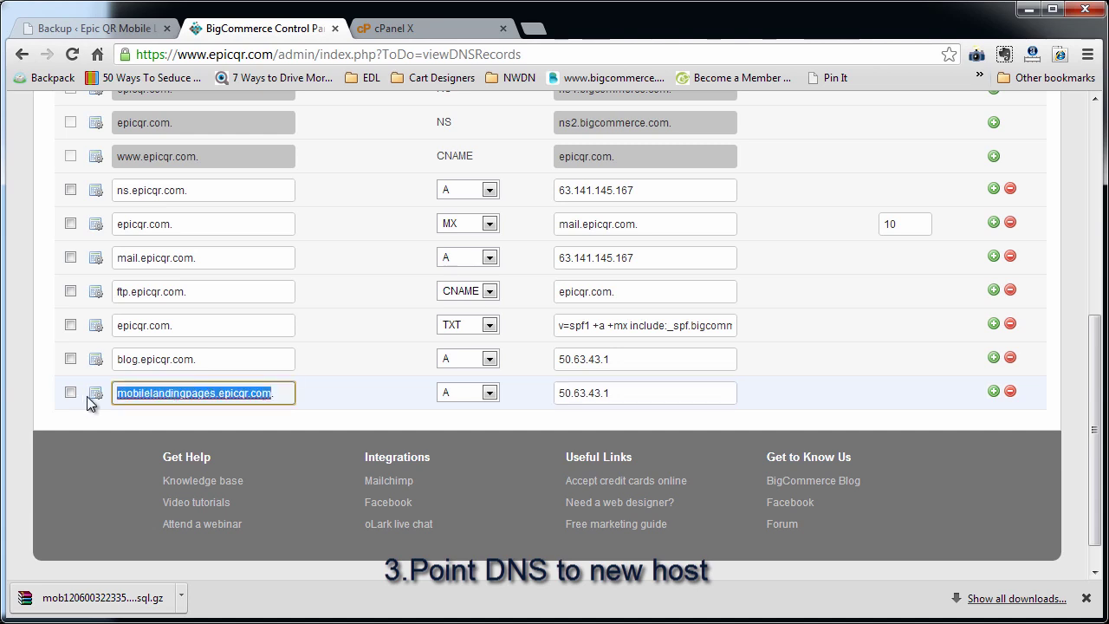
{"action": "left_click_drag", "start_coordinate": [612, 391], "coordinate": [532, 392]}
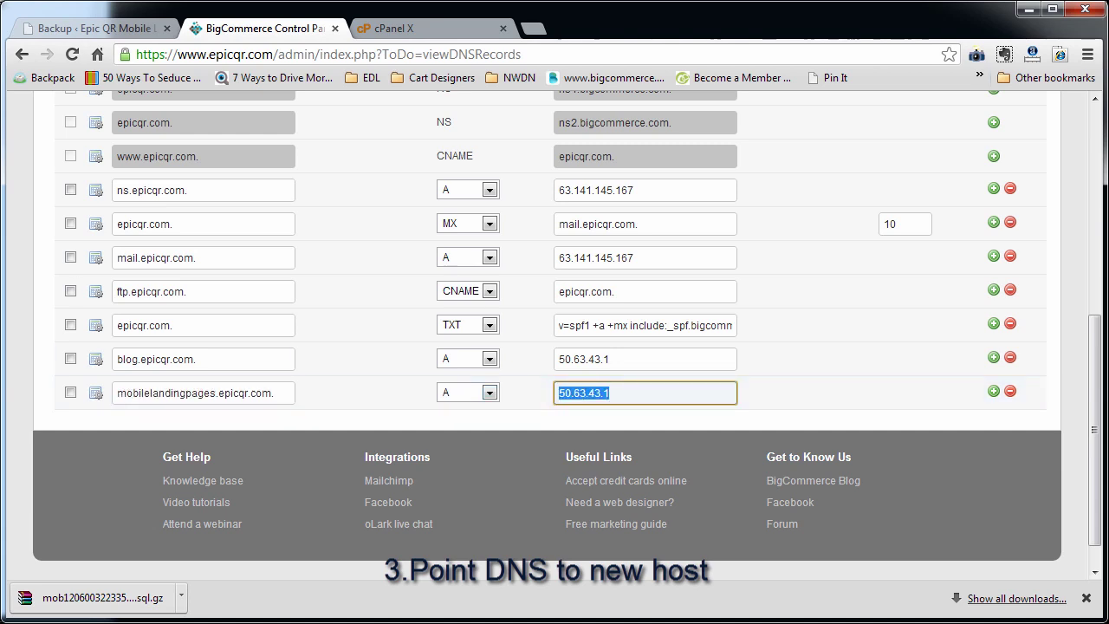
{"action": "key", "text": "alt+Tab"}
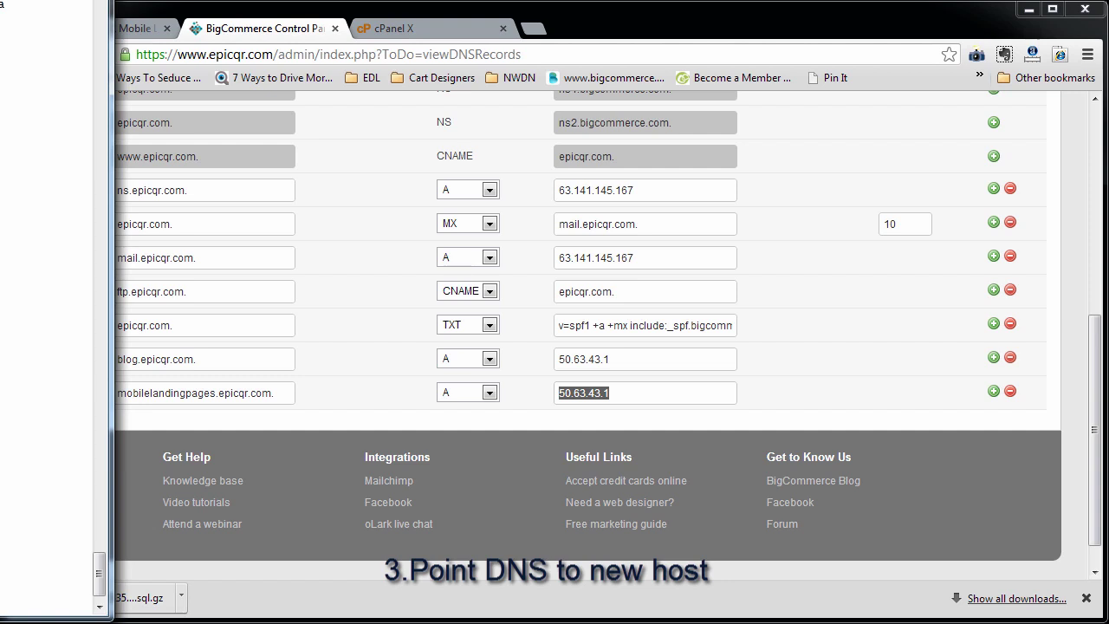
{"action": "left_click", "coordinate": [689, 386]}
{"action": "left_click_drag", "start_coordinate": [661, 391], "coordinate": [494, 390]}
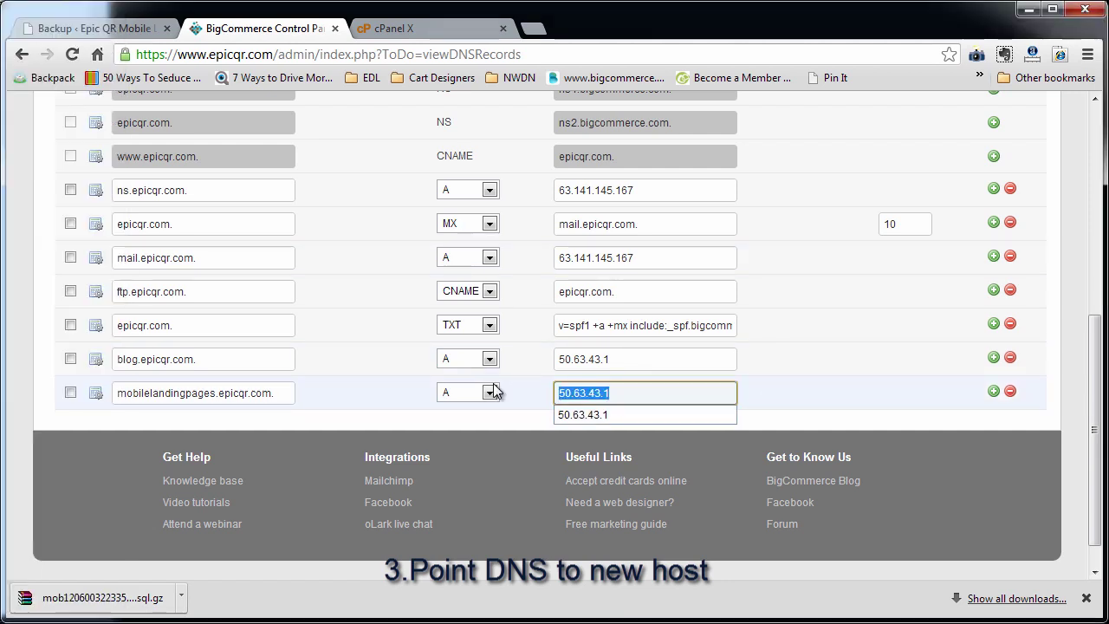
{"action": "key", "text": "ctrl+v"}
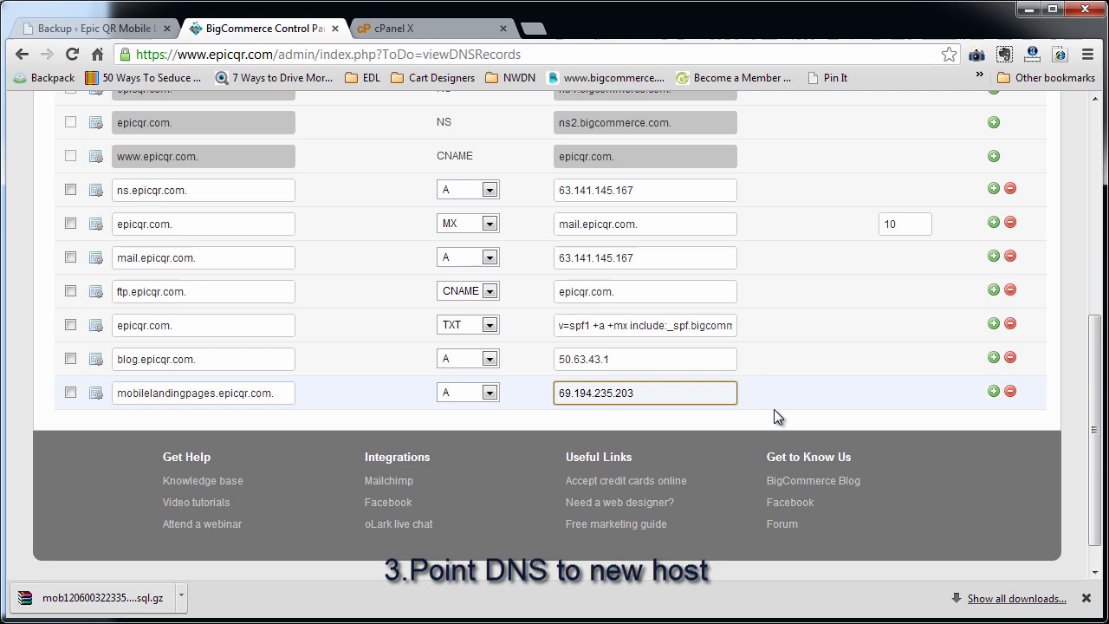
{"action": "key", "text": "Return"}
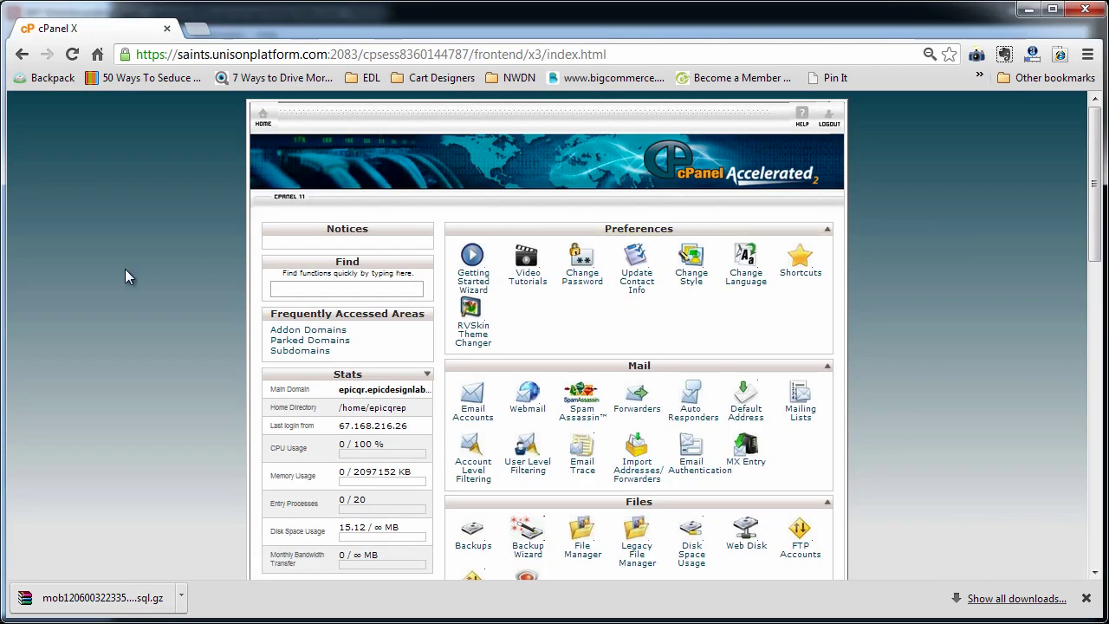
- Install WordPress via Softaculous on mobilelandingpages.epicqr.com with the In Directory field left empty
{"action": "scroll", "coordinate": [178, 347], "scroll_direction": "down", "scroll_amount": 7}
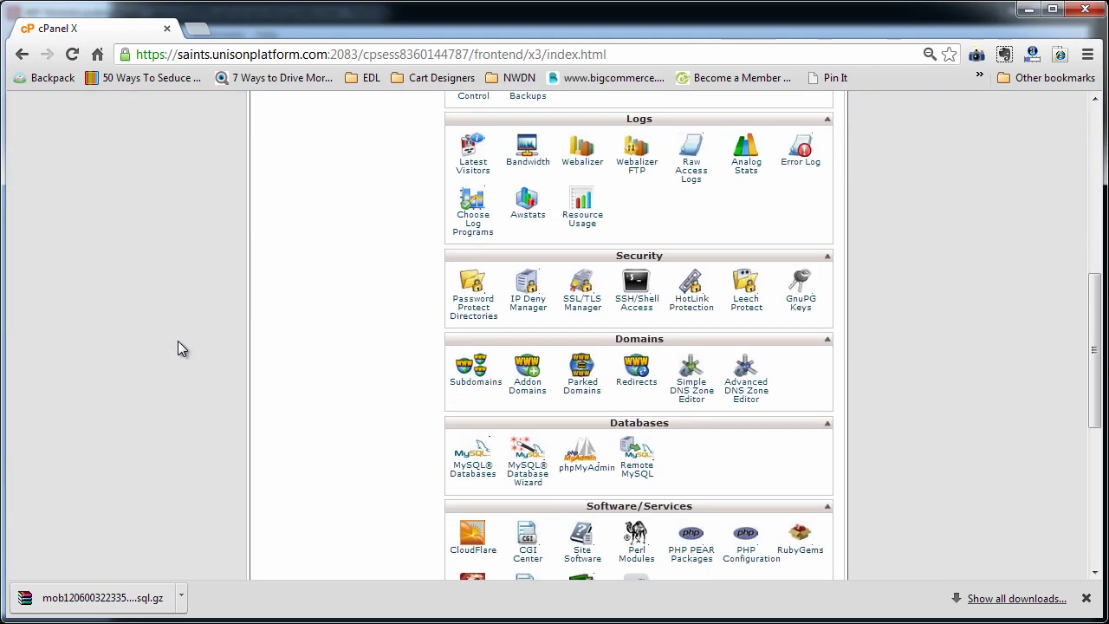
{"action": "scroll", "coordinate": [176, 337], "scroll_direction": "down", "scroll_amount": 5}
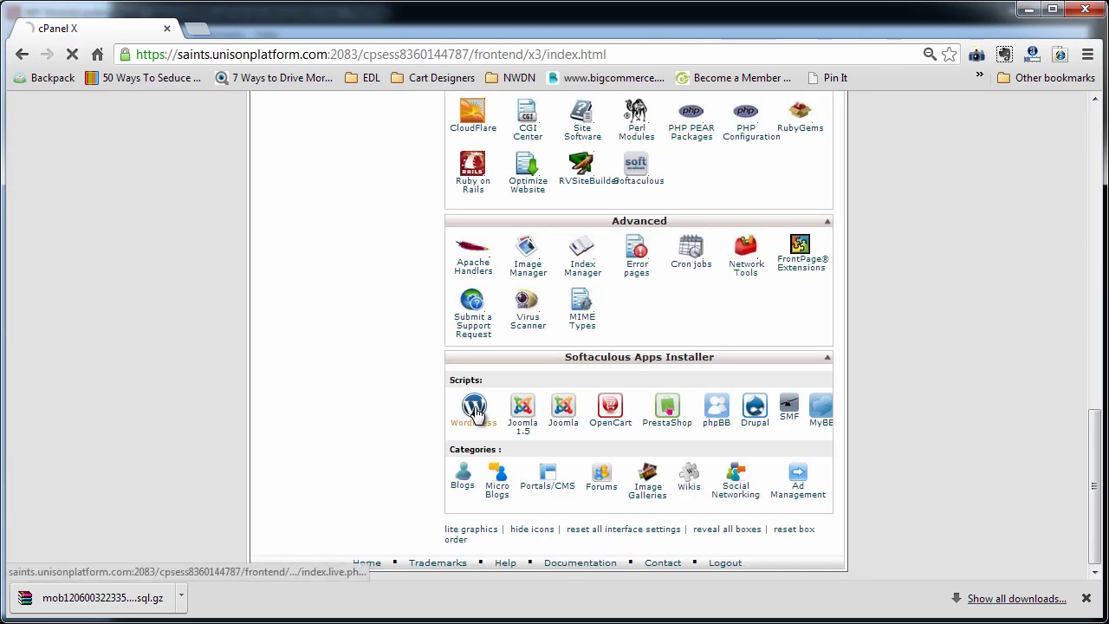
{"action": "left_click", "coordinate": [473, 407]}
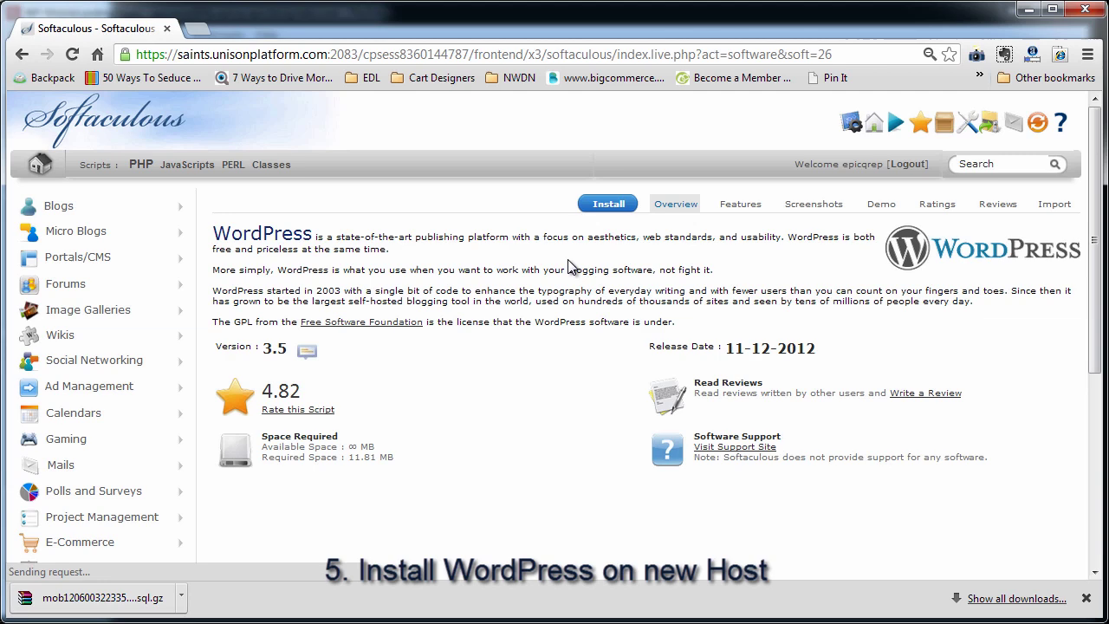
{"action": "left_click", "coordinate": [609, 205]}
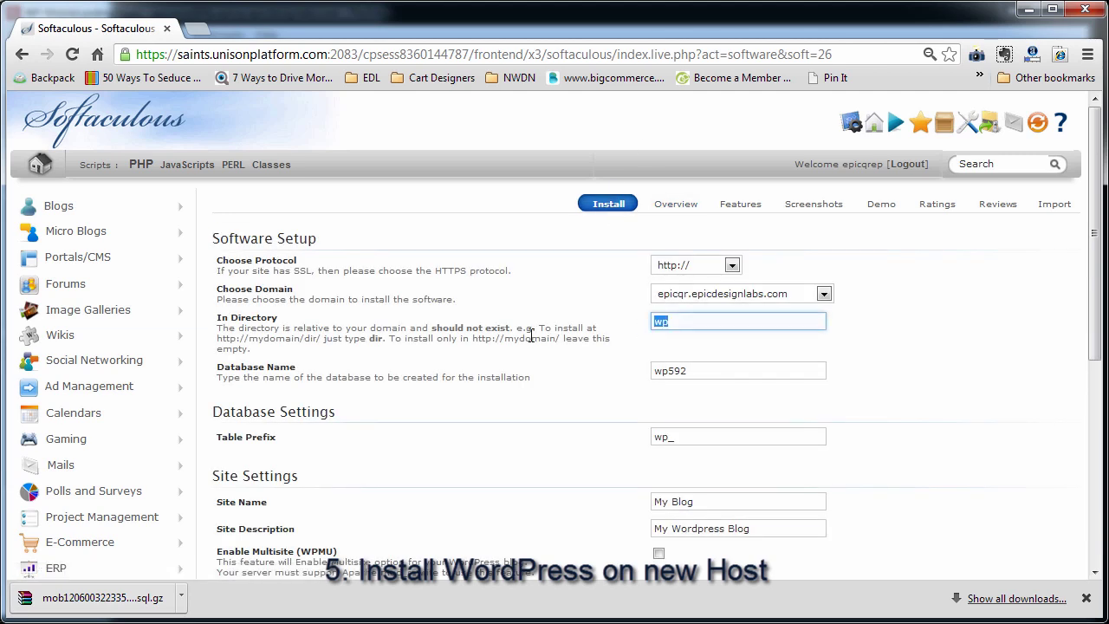
{"action": "key", "text": "BackSpace"}
{"action": "key", "text": "Tab"}
{"action": "left_click", "coordinate": [684, 265]}
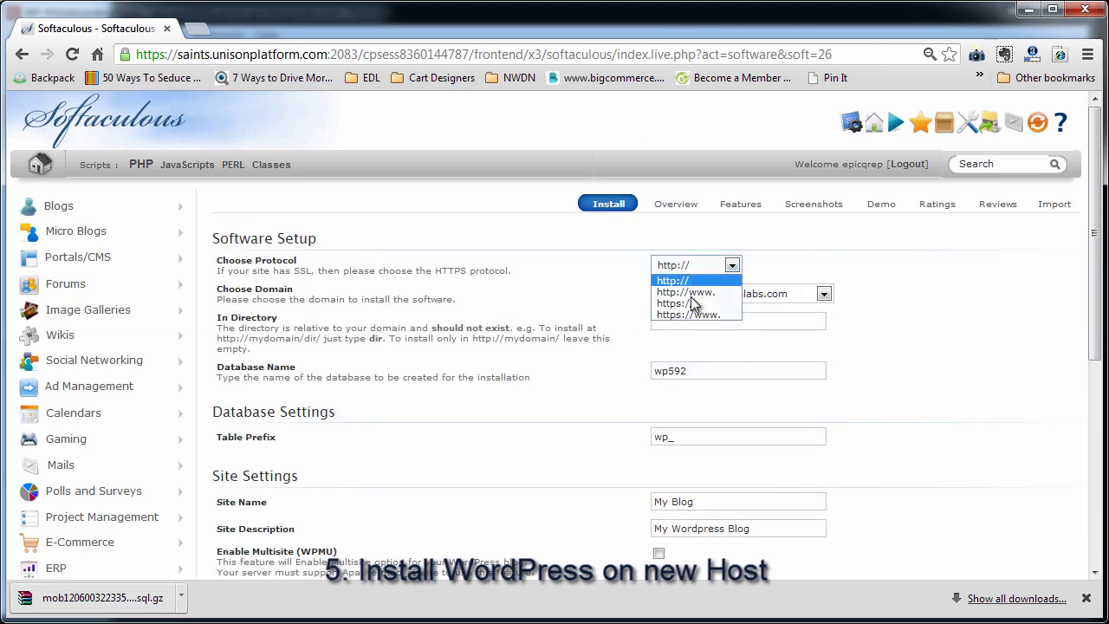
{"action": "left_click", "coordinate": [755, 295]}
{"action": "left_click", "coordinate": [735, 332]}
{"action": "scroll", "coordinate": [535, 470], "scroll_direction": "down", "scroll_amount": 4}
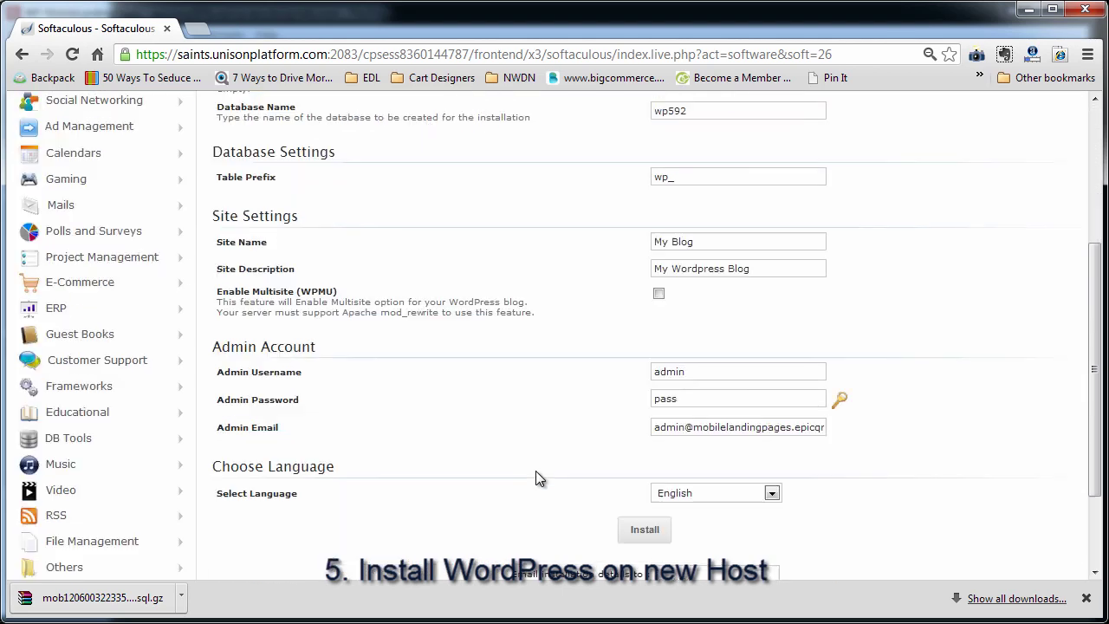
{"action": "scroll", "coordinate": [646, 462], "scroll_direction": "down", "scroll_amount": 1}
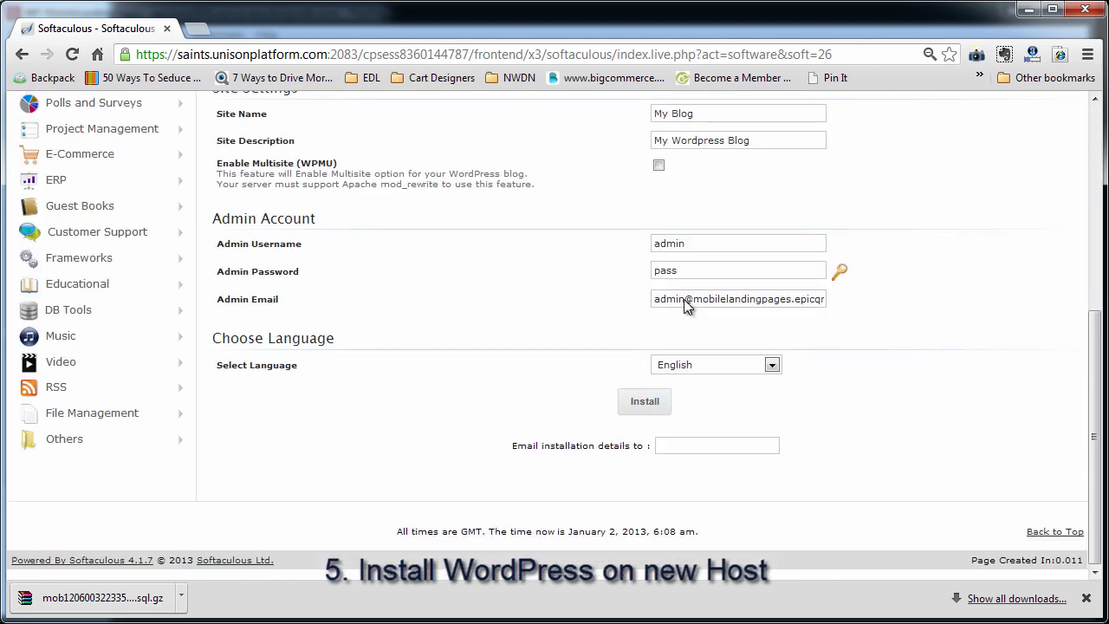
{"action": "left_click", "coordinate": [646, 407]}
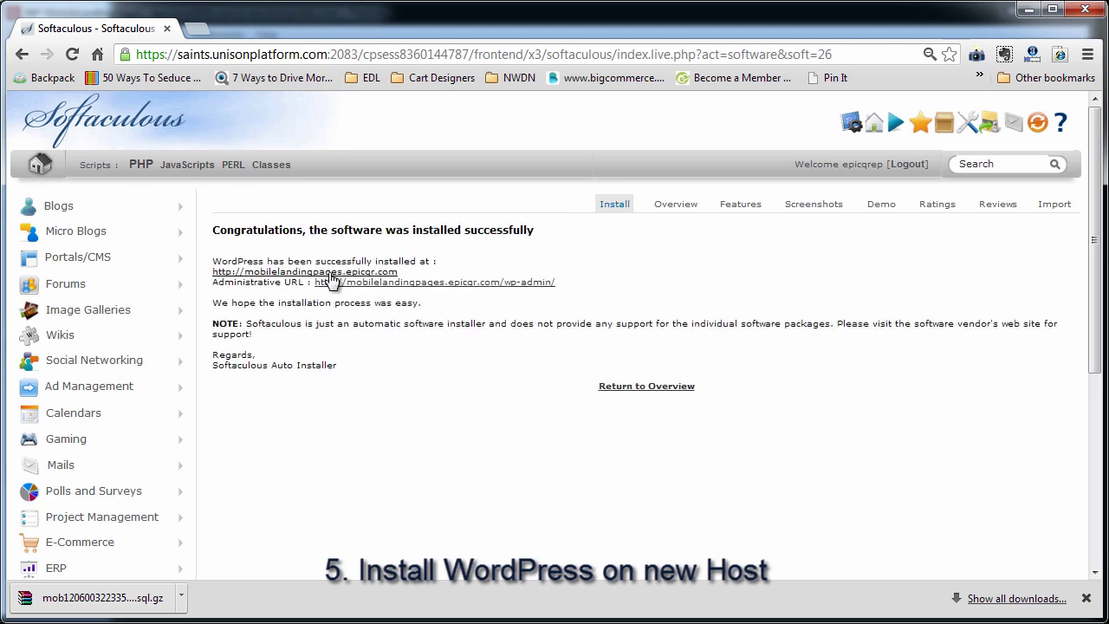
- Open the newly installed blog to check it, then return to the install-success page
{"action": "left_click", "coordinate": [329, 274]}
{"action": "scroll", "coordinate": [273, 381], "scroll_direction": "down", "scroll_amount": 10}
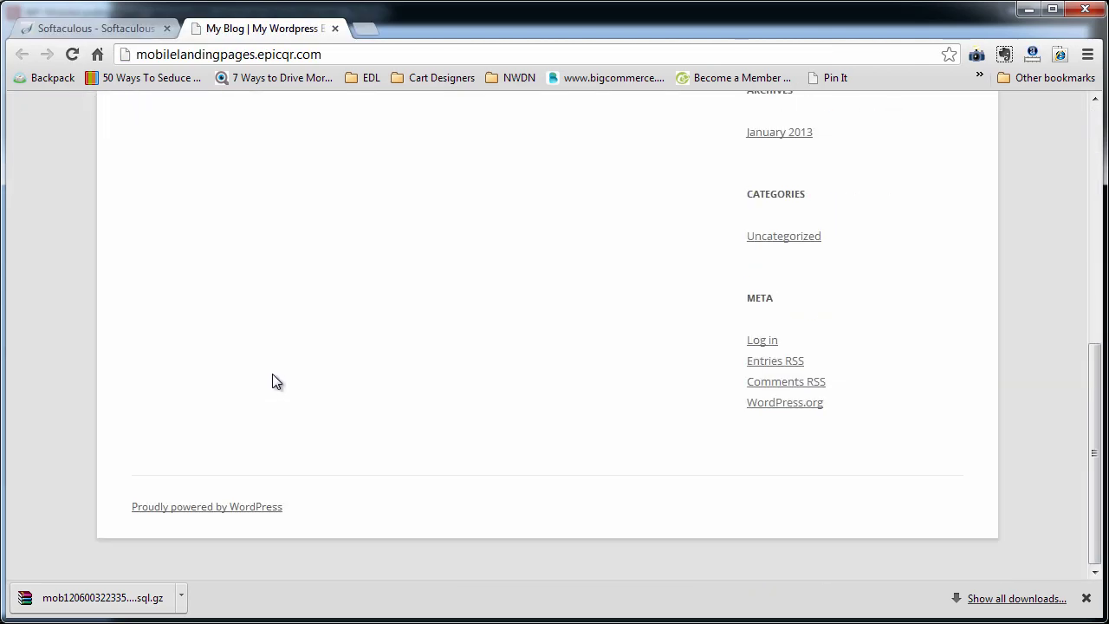
{"action": "scroll", "coordinate": [274, 381], "scroll_direction": "up", "scroll_amount": 10}
{"action": "left_click", "coordinate": [115, 27]}
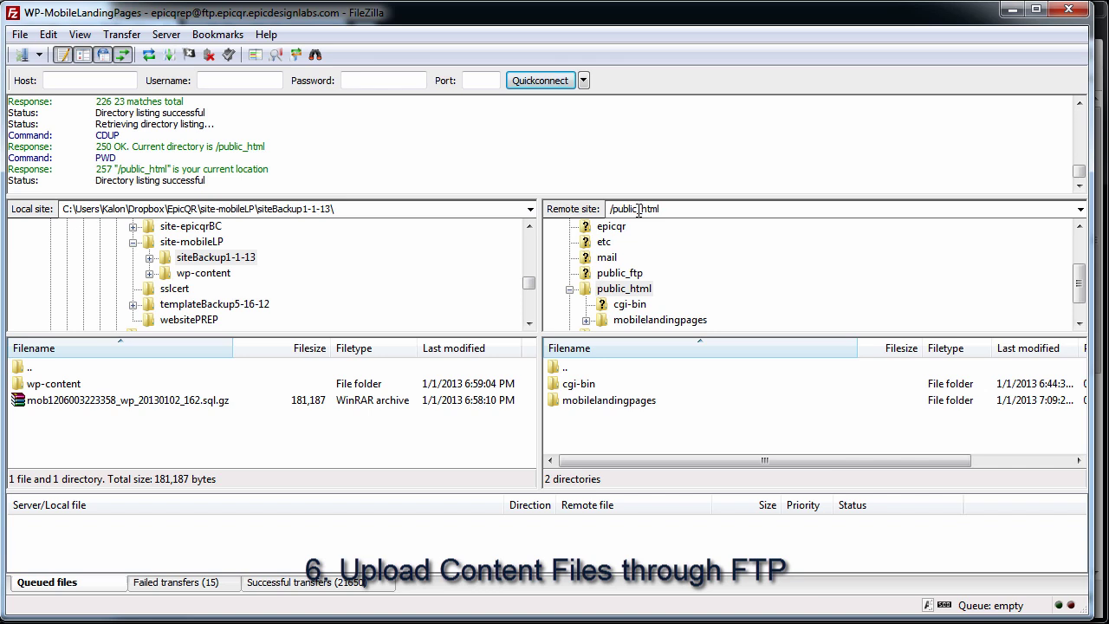
- Open the server's /public_html/mobilelandingpages/wp-content beside the local wp-content, selecting plugins, themes and uploads
{"action": "left_click", "coordinate": [19, 35]}
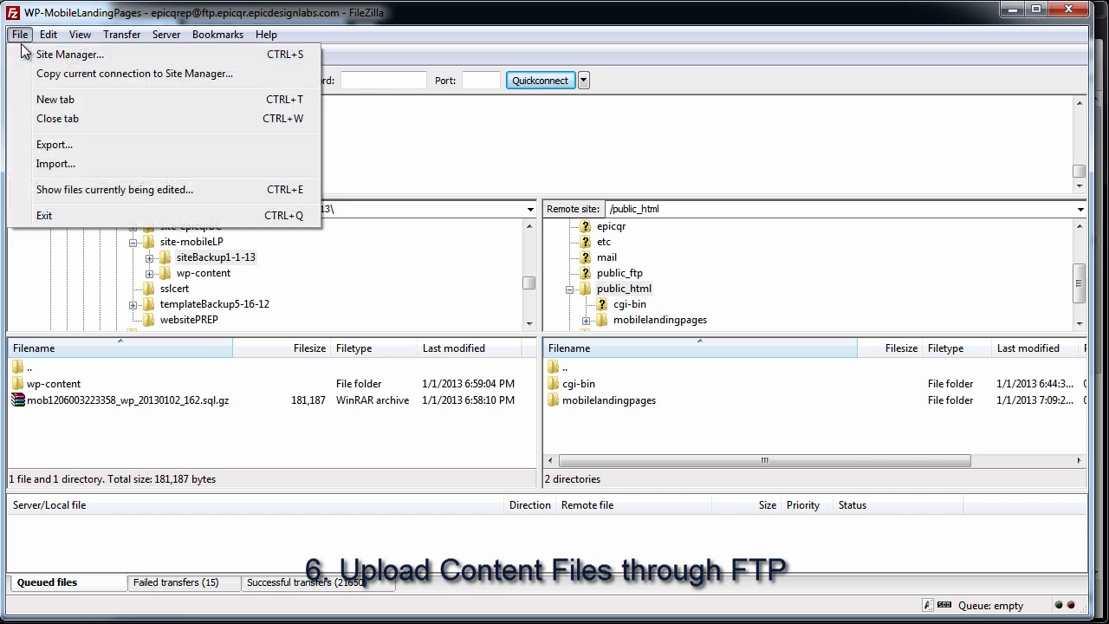
{"action": "left_click", "coordinate": [656, 212]}
{"action": "left_click", "coordinate": [624, 293]}
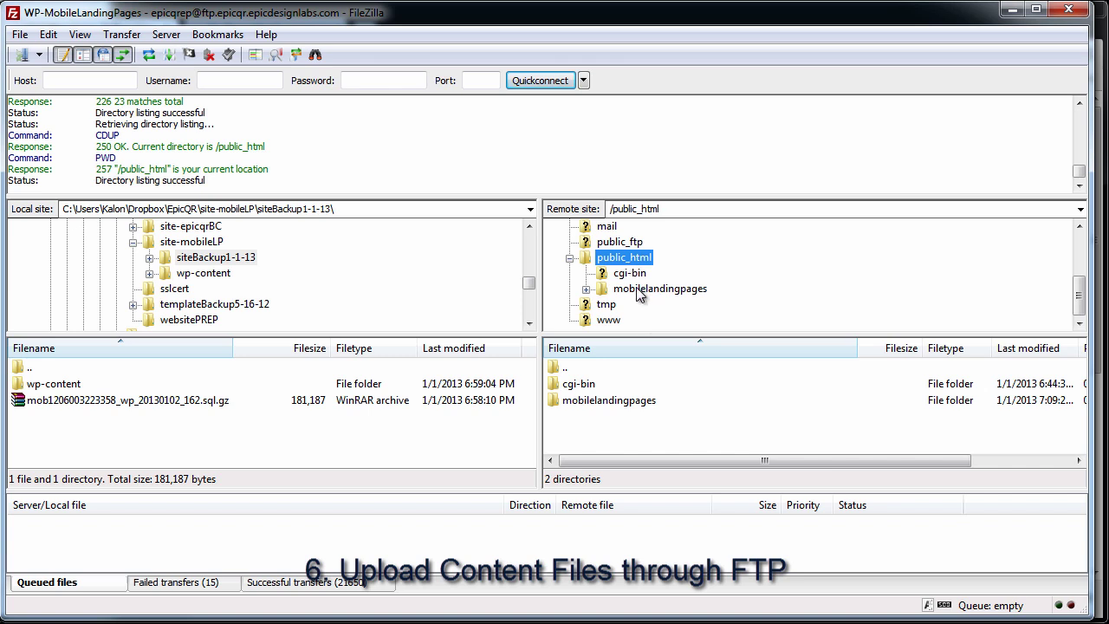
{"action": "left_click", "coordinate": [638, 293]}
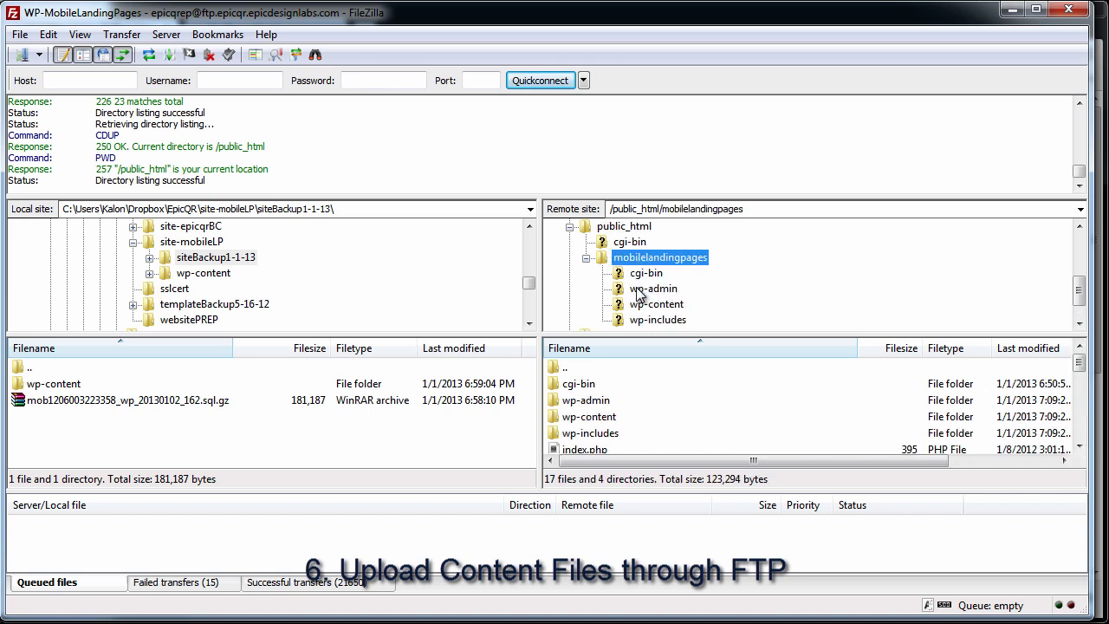
{"action": "left_click", "coordinate": [589, 401]}
{"action": "left_click", "coordinate": [591, 416]}
{"action": "left_click", "coordinate": [592, 433]}
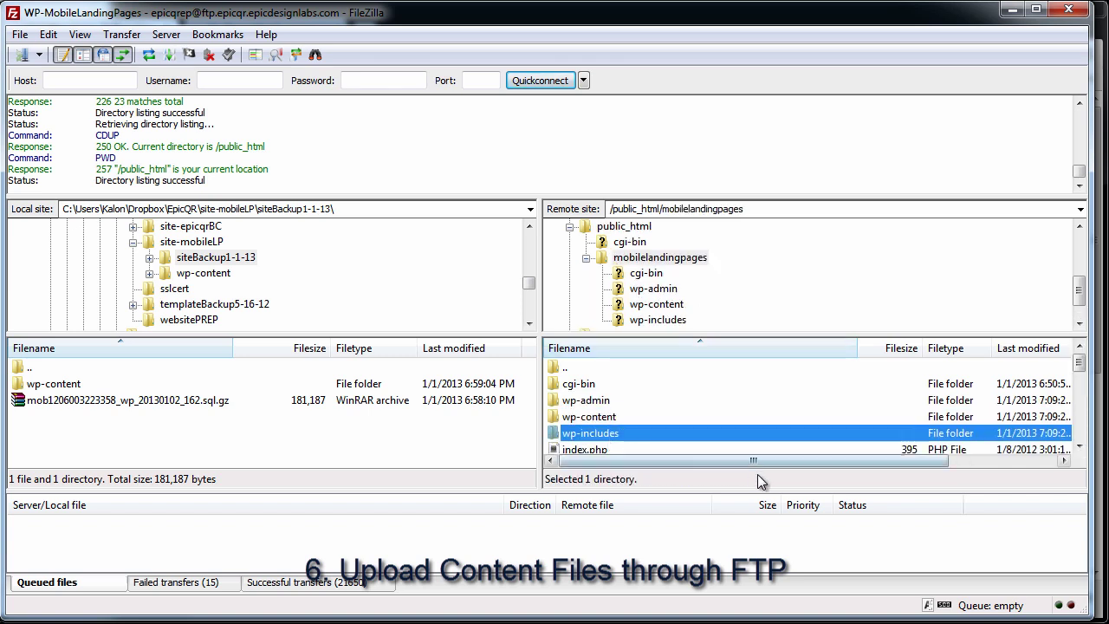
{"action": "left_click", "coordinate": [602, 419]}
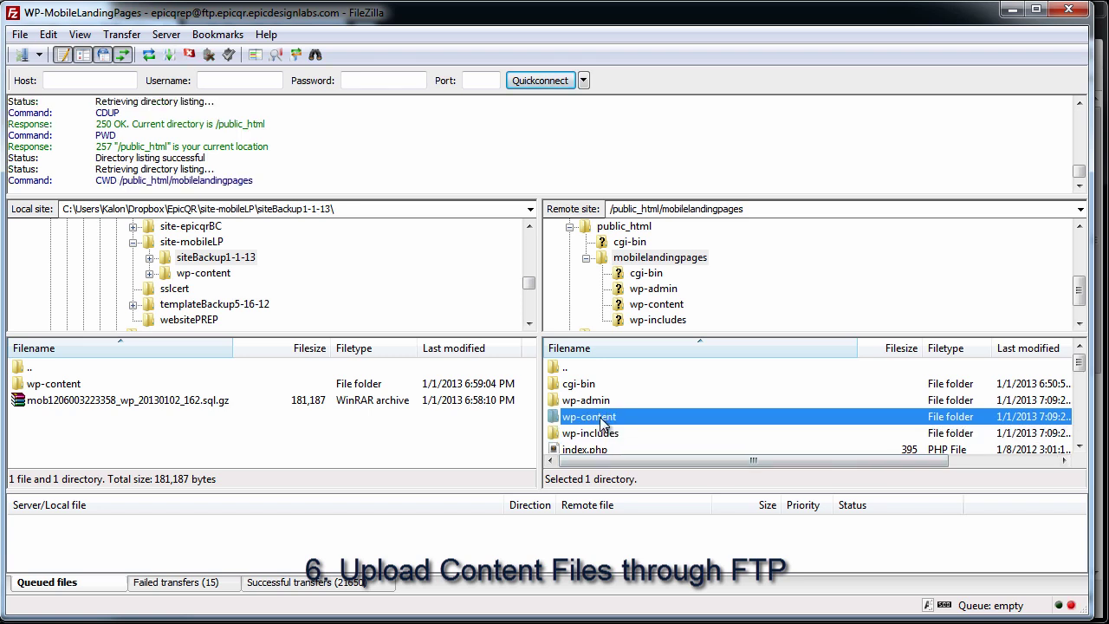
{"action": "double_click", "coordinate": [63, 385]}
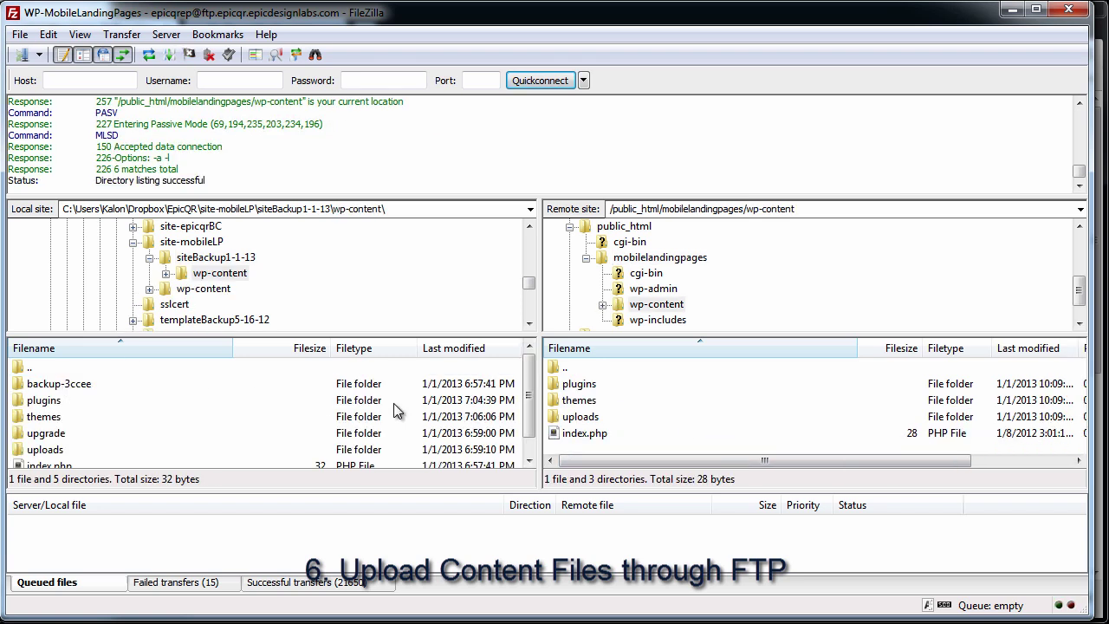
{"action": "left_click", "coordinate": [585, 386]}
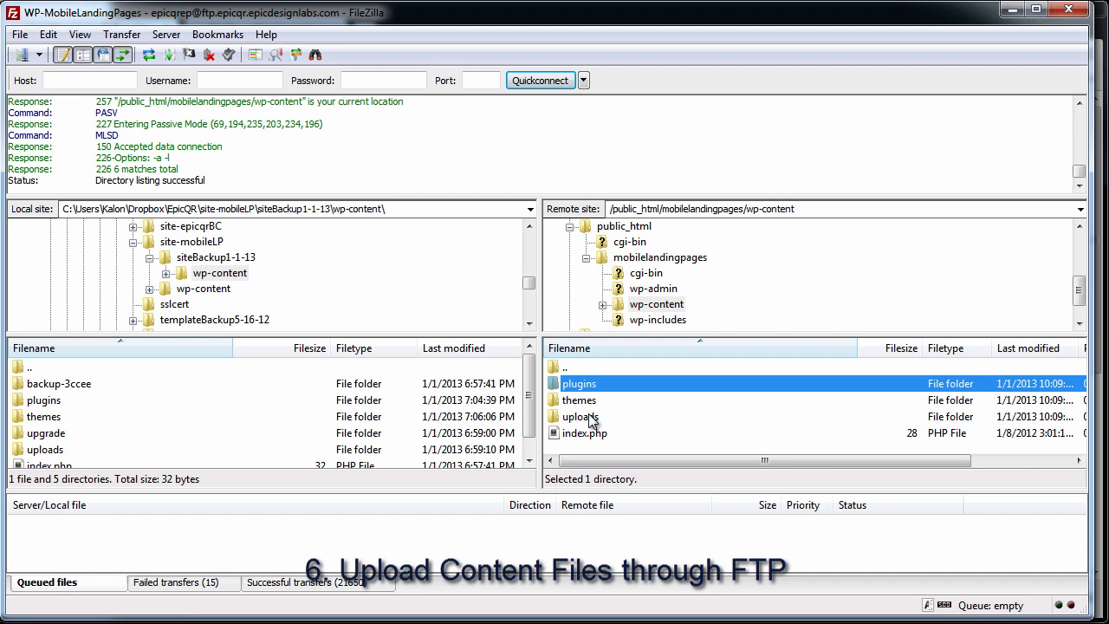
{"action": "left_click", "coordinate": [592, 420], "text": "shift"}
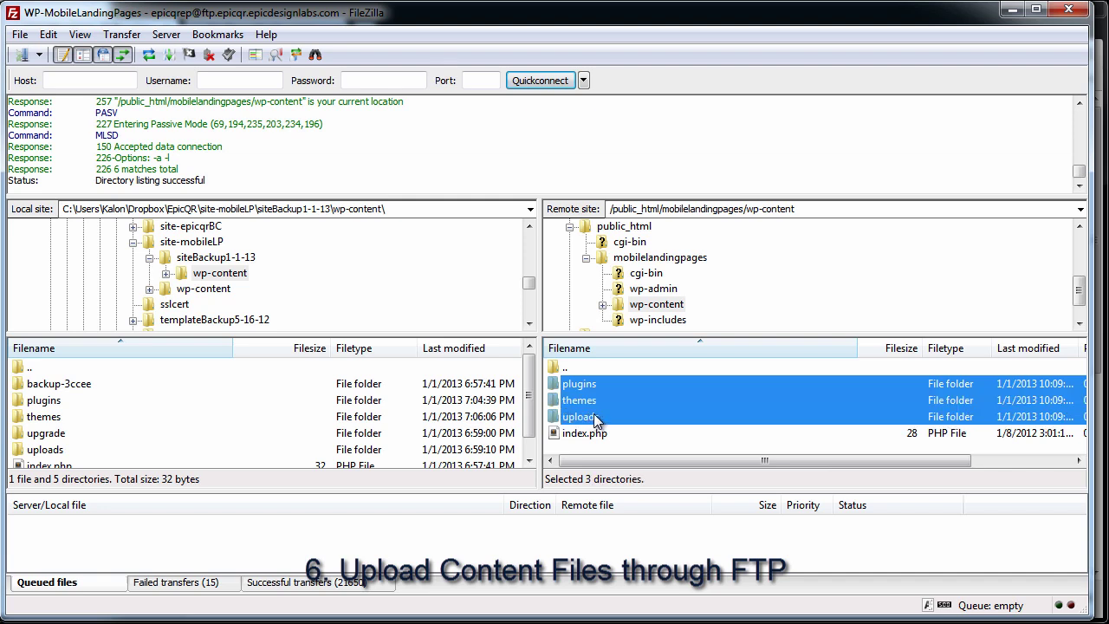
- Delete the plugins, themes and uploads folders and index.php from the server's wp-content
{"action": "left_click", "coordinate": [600, 435], "text": "shift"}
{"action": "key", "text": "Delete"}
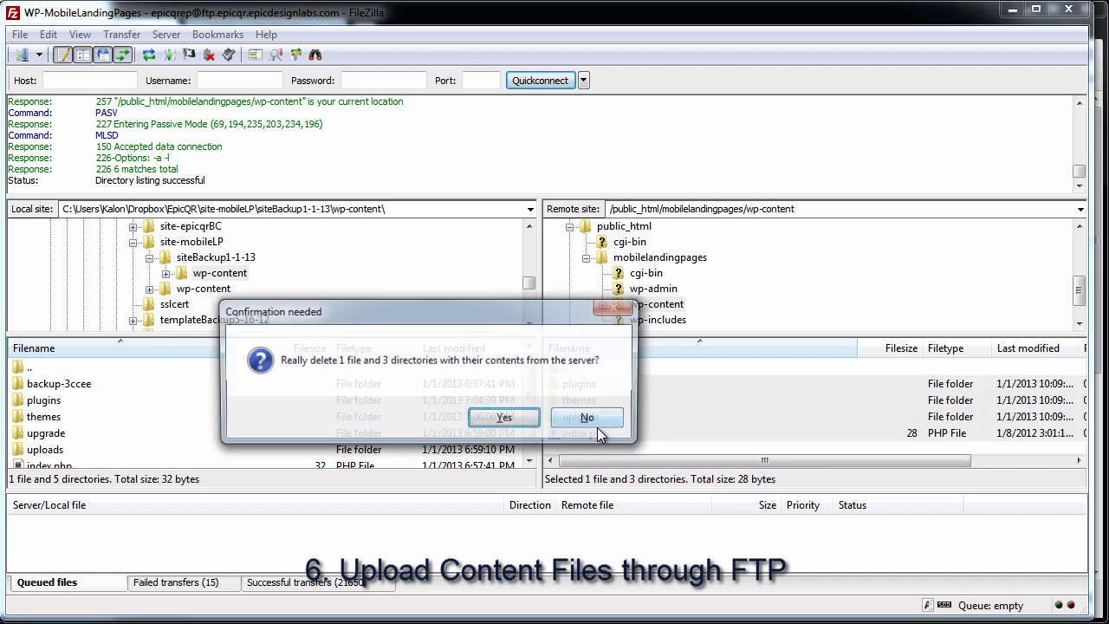
{"action": "left_click", "coordinate": [524, 423]}
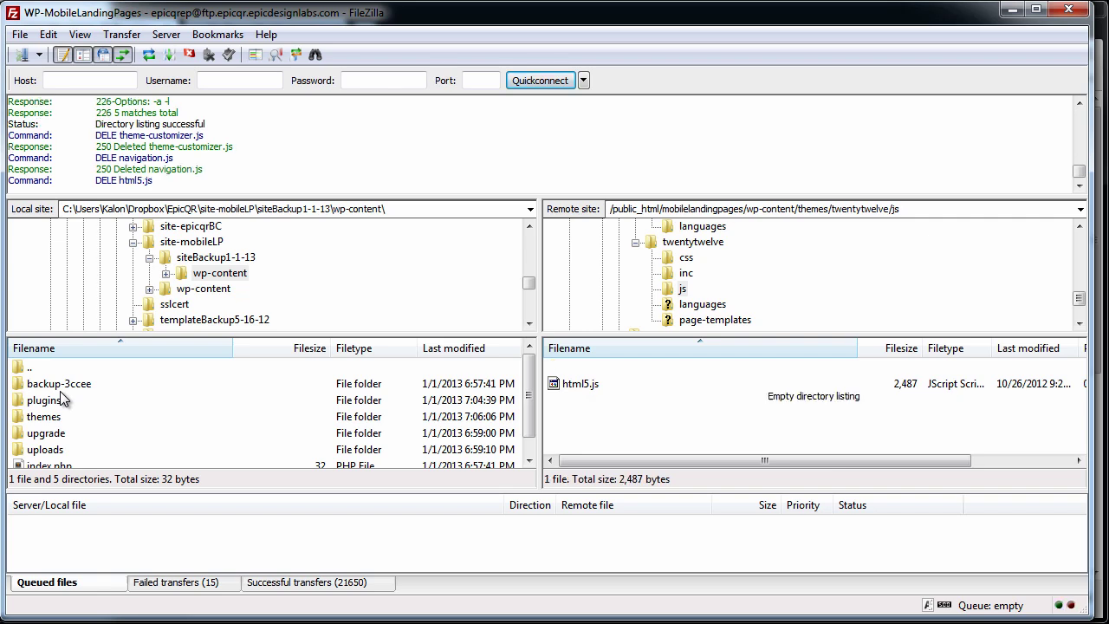
{"action": "left_click", "coordinate": [56, 387]}
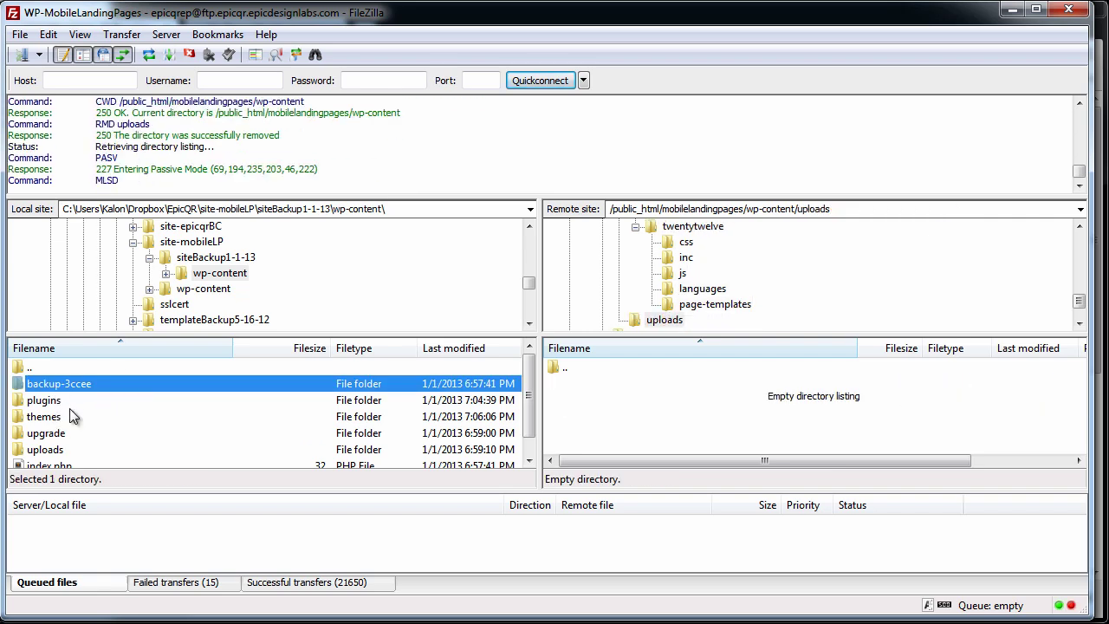
- Upload all contents of the siteBackup1-1-13 wp-content folder to the server, then minimise FileZilla
{"action": "left_click", "coordinate": [227, 260]}
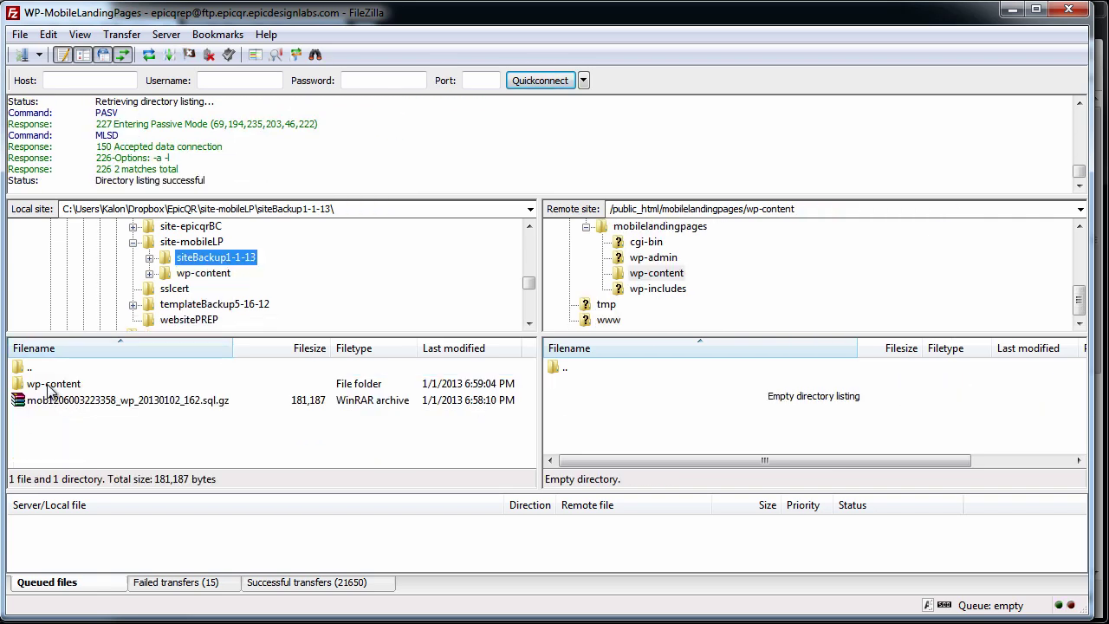
{"action": "left_click", "coordinate": [48, 388]}
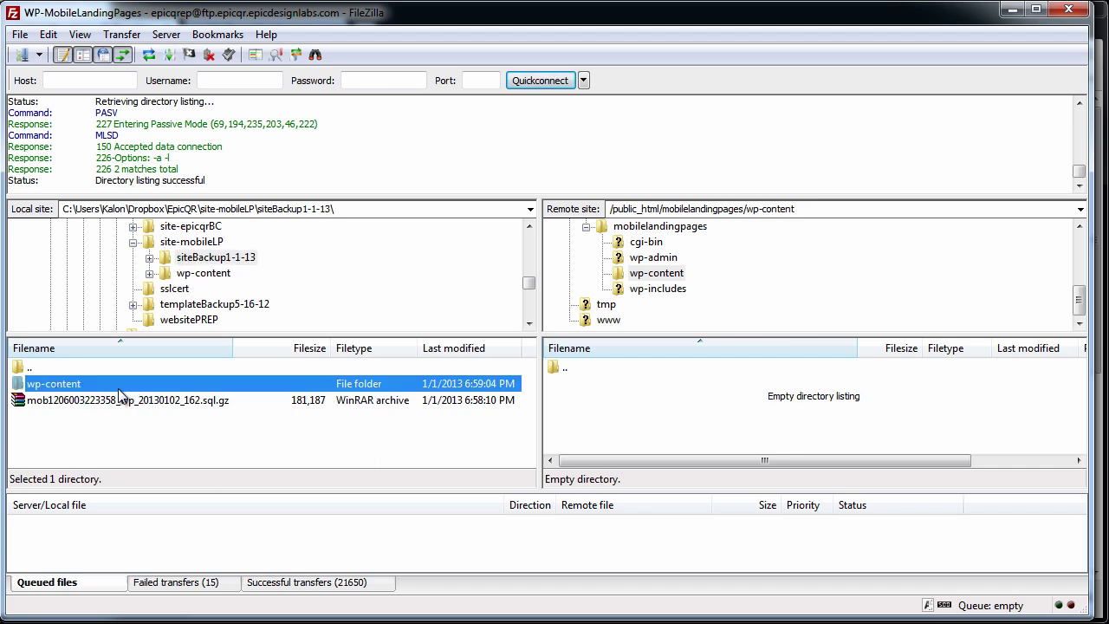
{"action": "double_click", "coordinate": [119, 390]}
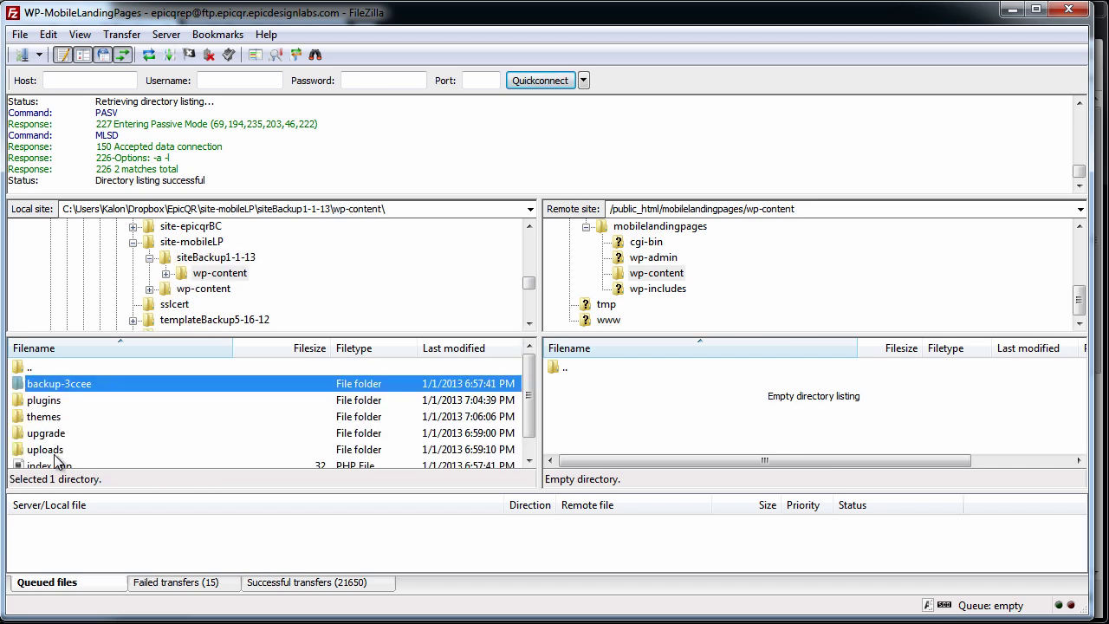
{"action": "left_click", "coordinate": [53, 451], "text": "shift"}
{"action": "right_click", "coordinate": [73, 370]}
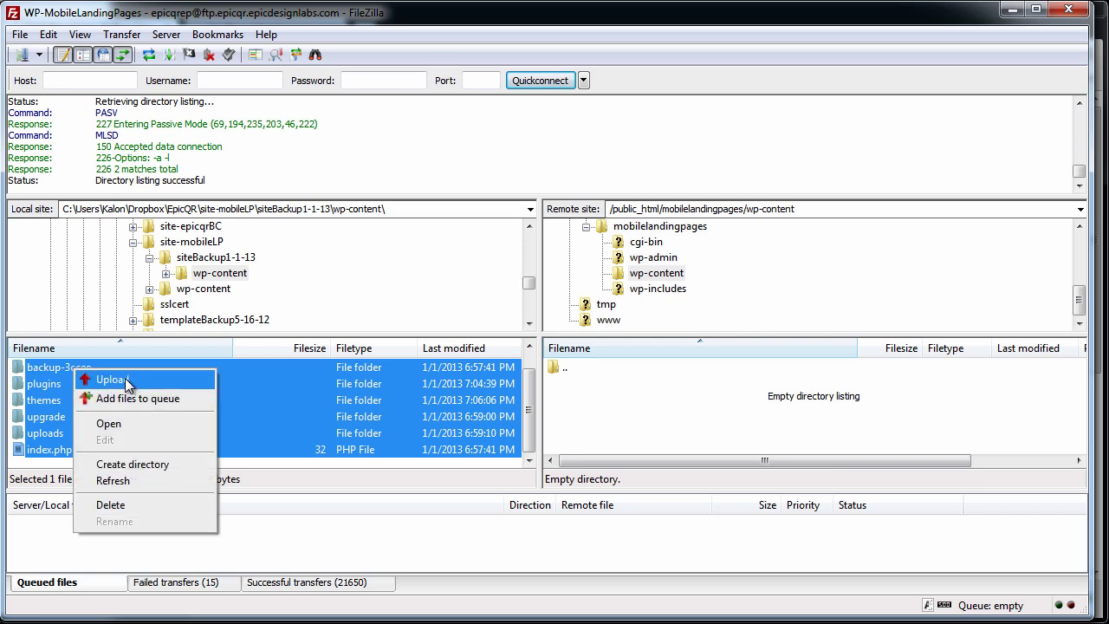
{"action": "left_click", "coordinate": [129, 379]}
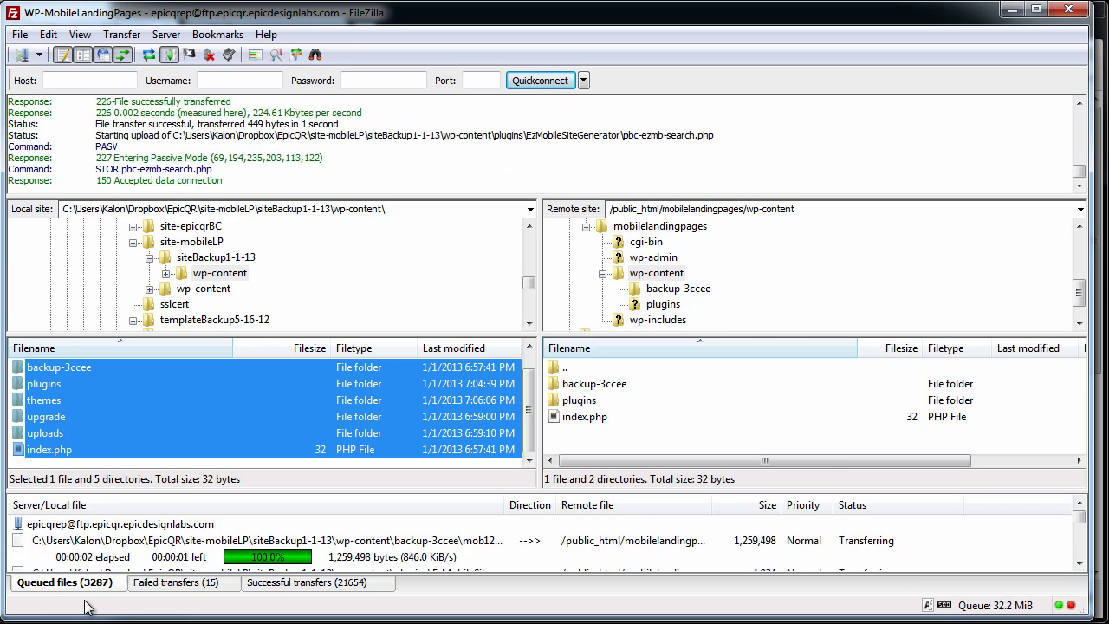
{"action": "left_click", "coordinate": [1012, 11]}
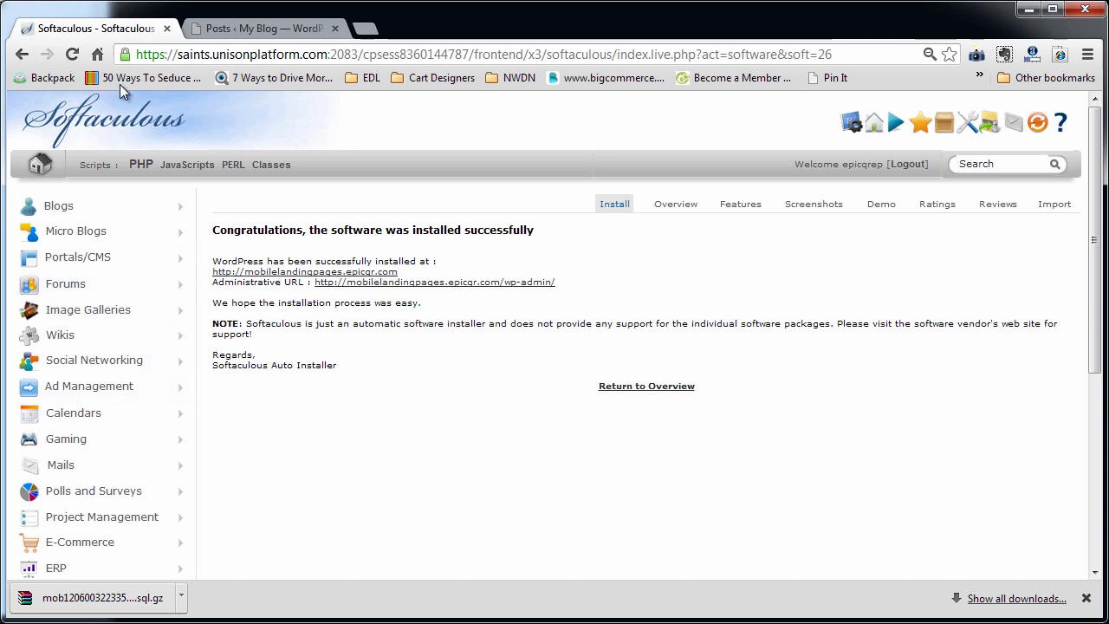
- Launch phpMyAdmin from the Databases section of the cPanel home page
{"action": "left_click", "coordinate": [851, 122]}
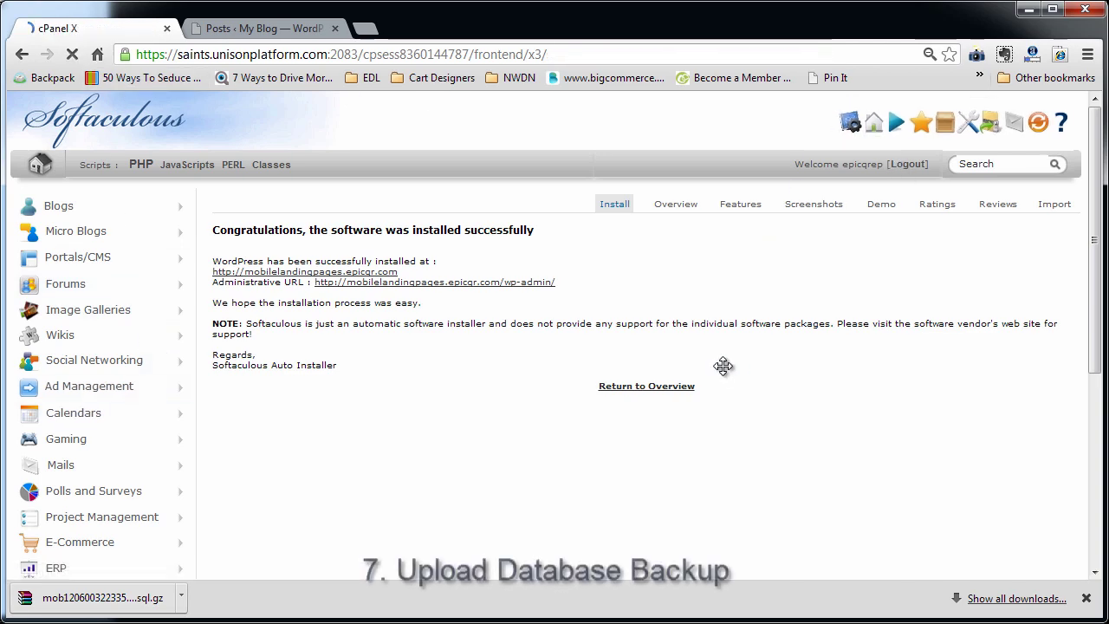
{"action": "scroll", "coordinate": [651, 449], "scroll_direction": "down", "scroll_amount": 5}
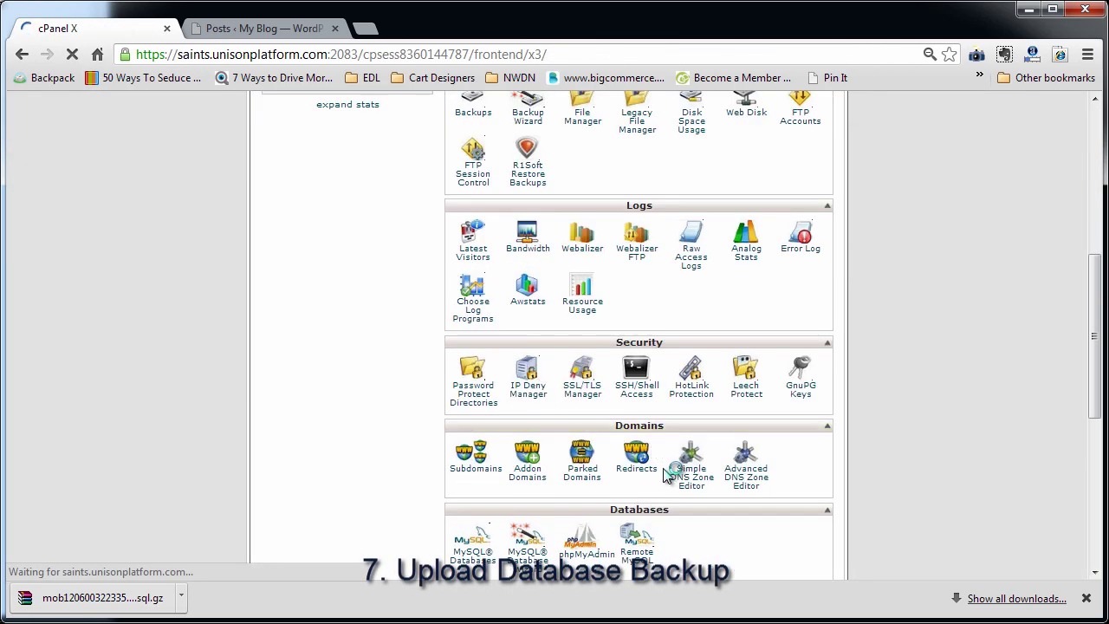
{"action": "scroll", "coordinate": [693, 496], "scroll_direction": "down", "scroll_amount": 4}
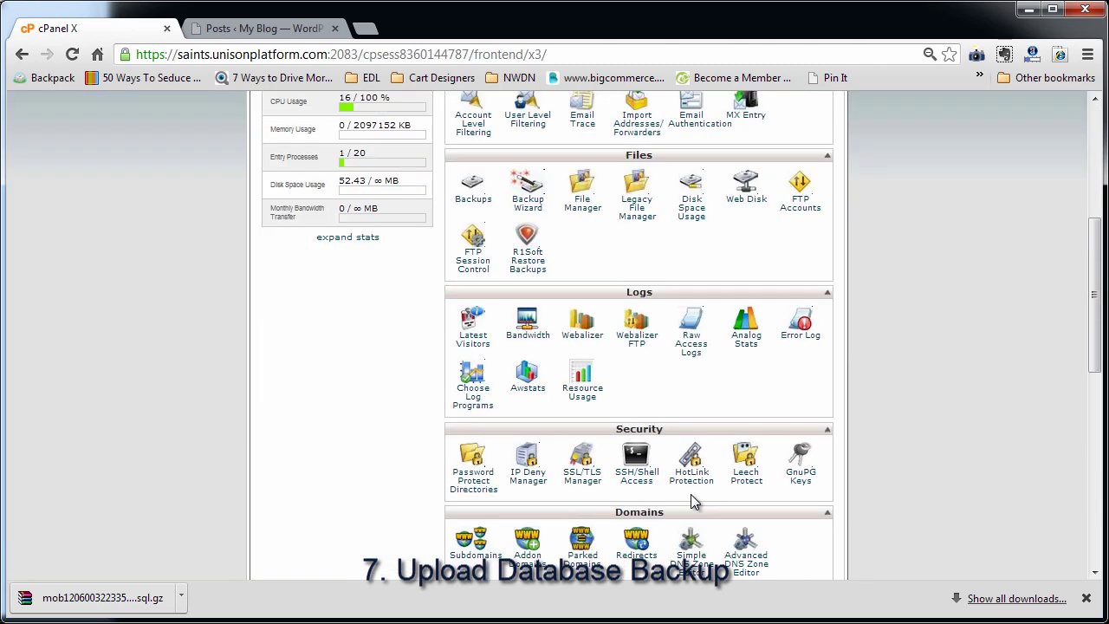
{"action": "scroll", "coordinate": [693, 501], "scroll_direction": "down", "scroll_amount": 2}
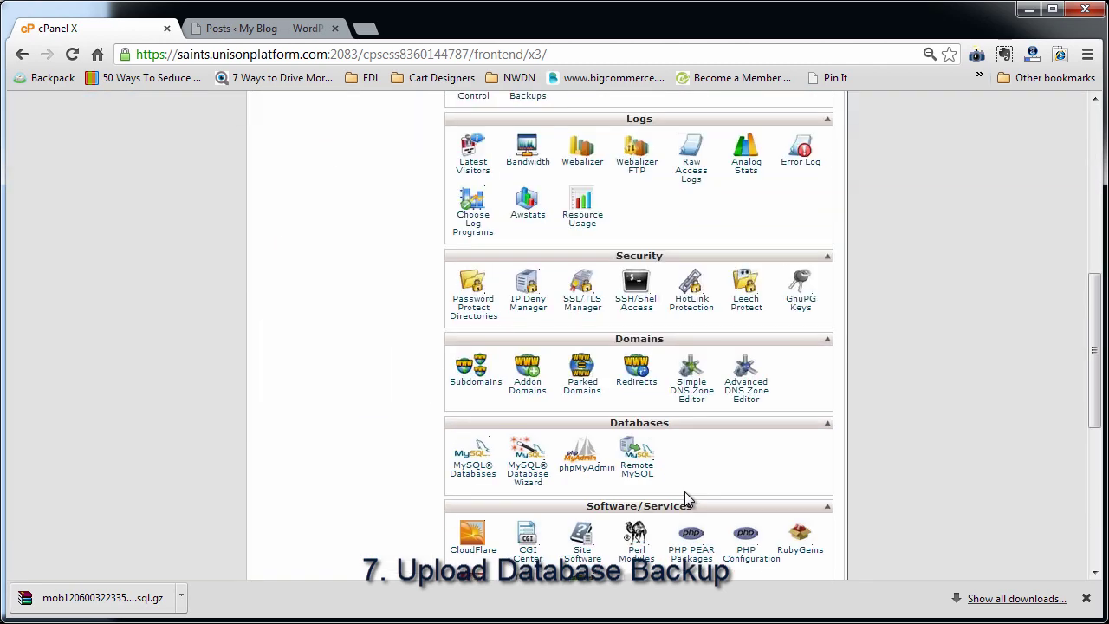
{"action": "left_click", "coordinate": [578, 470]}
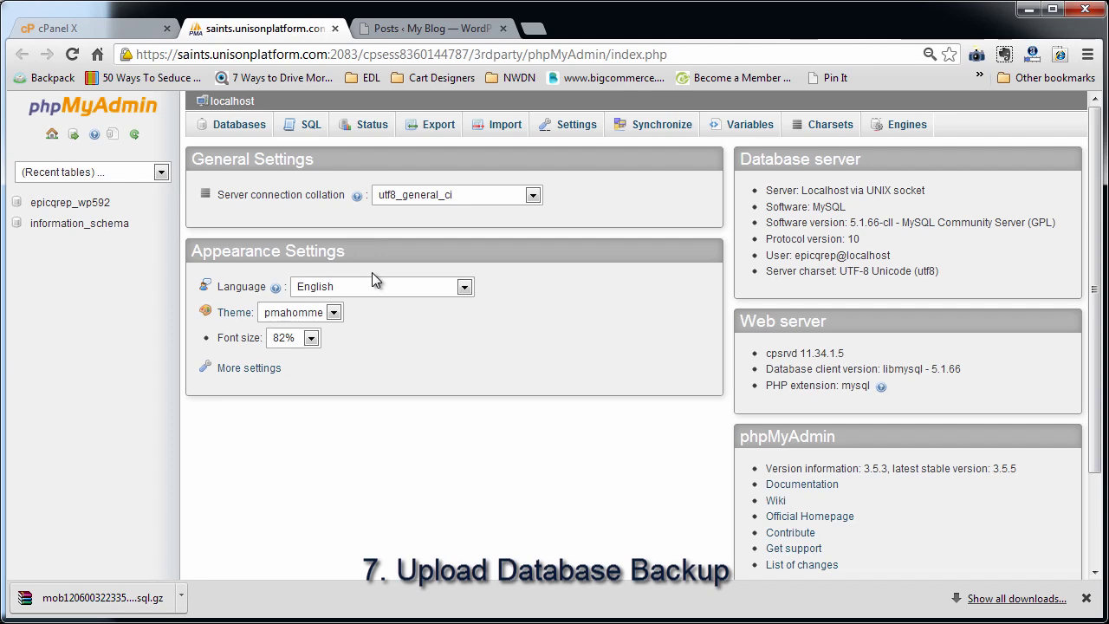
- Browse the epicqrep_wp592 wp_options table, checking siteurl, blogname and blogdescription rows
{"action": "left_click", "coordinate": [79, 205]}
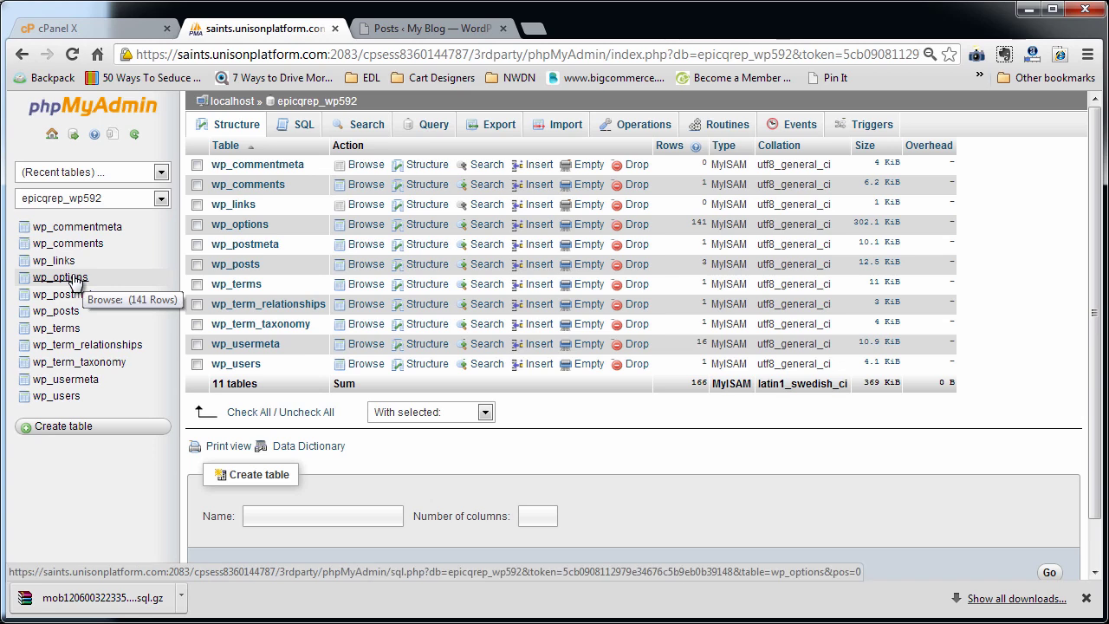
{"action": "left_click", "coordinate": [84, 282]}
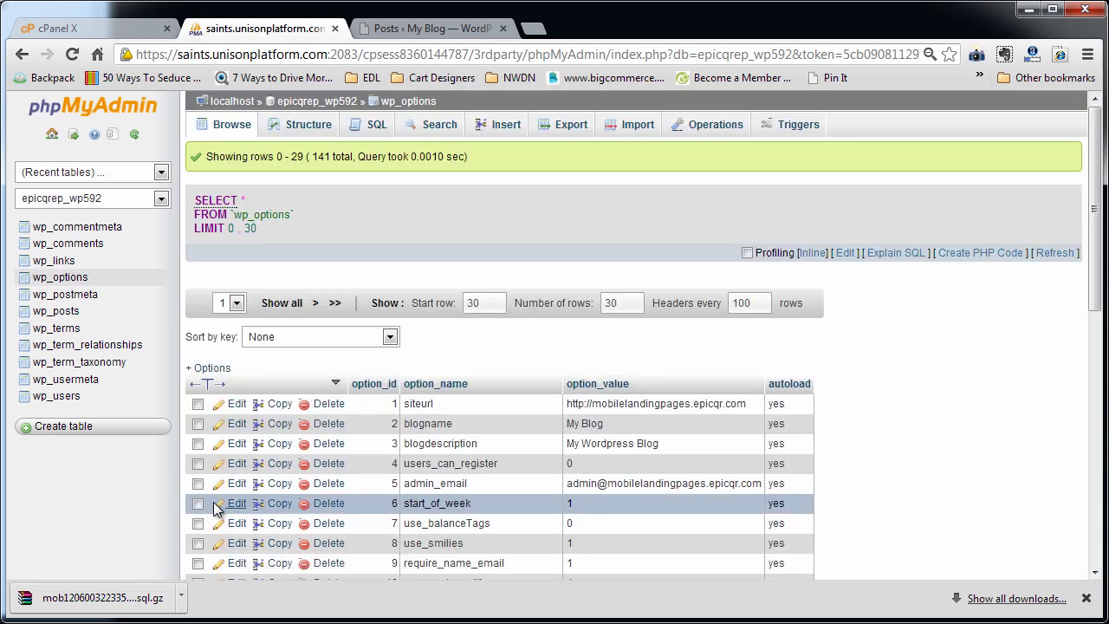
{"action": "scroll", "coordinate": [338, 431], "scroll_direction": "down", "scroll_amount": 7}
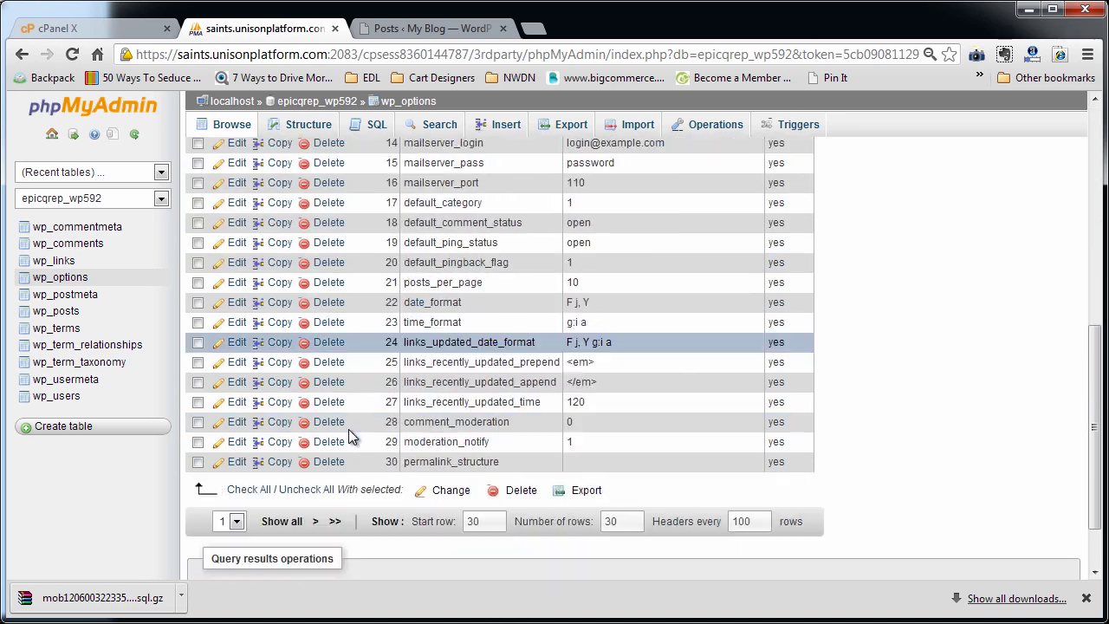
{"action": "scroll", "coordinate": [352, 435], "scroll_direction": "up", "scroll_amount": 2}
{"action": "scroll", "coordinate": [351, 433], "scroll_direction": "up", "scroll_amount": 4}
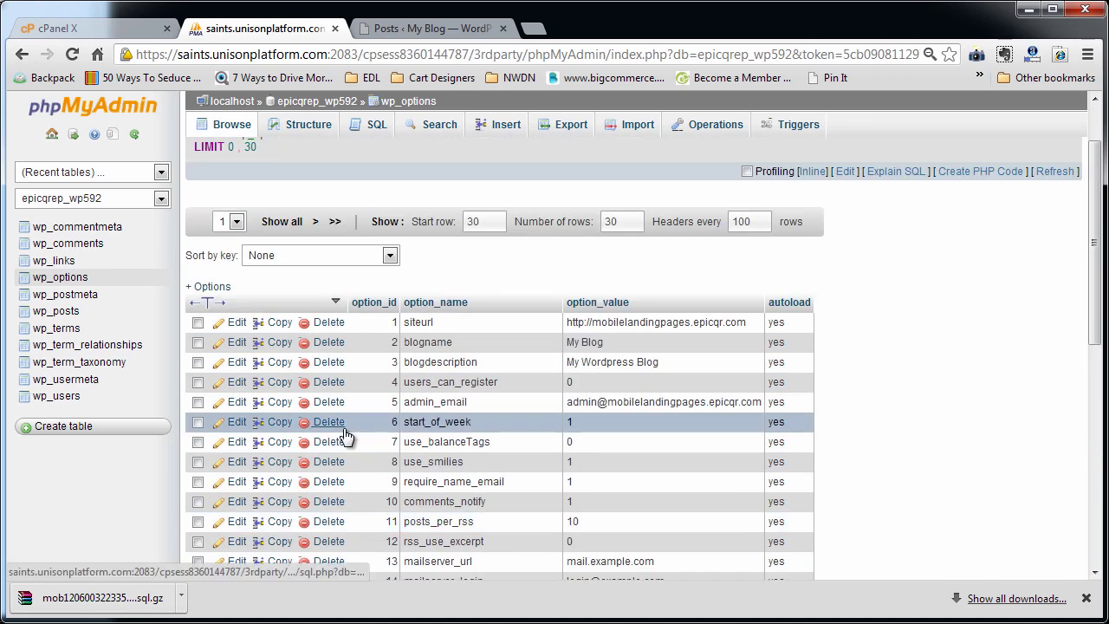
{"action": "scroll", "coordinate": [356, 346], "scroll_direction": "up", "scroll_amount": 1}
{"action": "scroll", "coordinate": [358, 334], "scroll_direction": "down", "scroll_amount": 1}
{"action": "scroll", "coordinate": [511, 353], "scroll_direction": "up", "scroll_amount": 1}
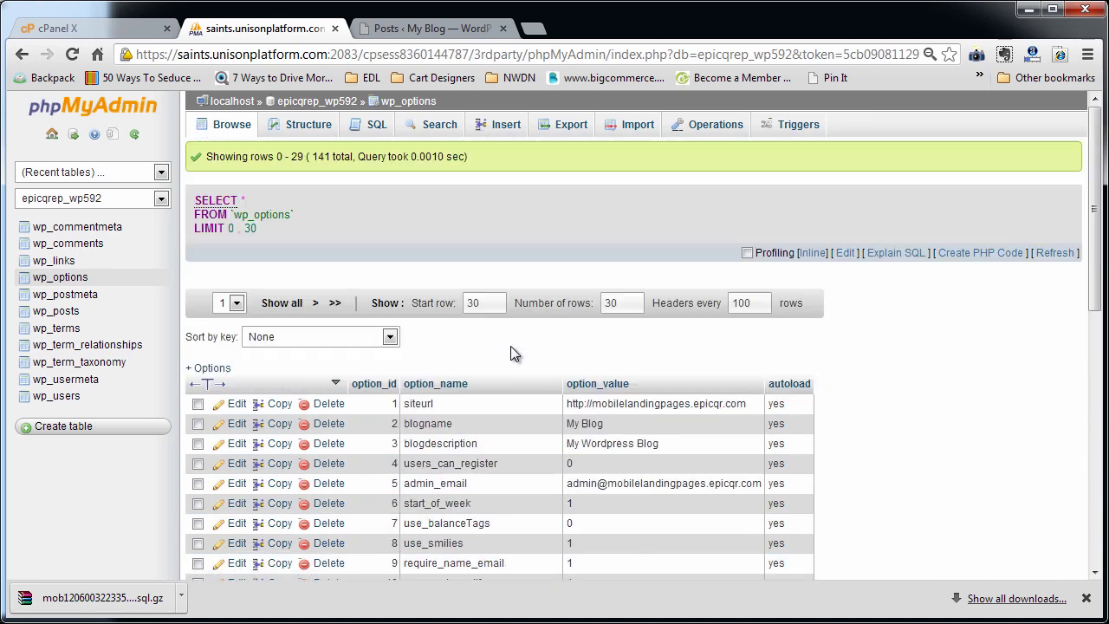
{"action": "left_click", "coordinate": [638, 128]}
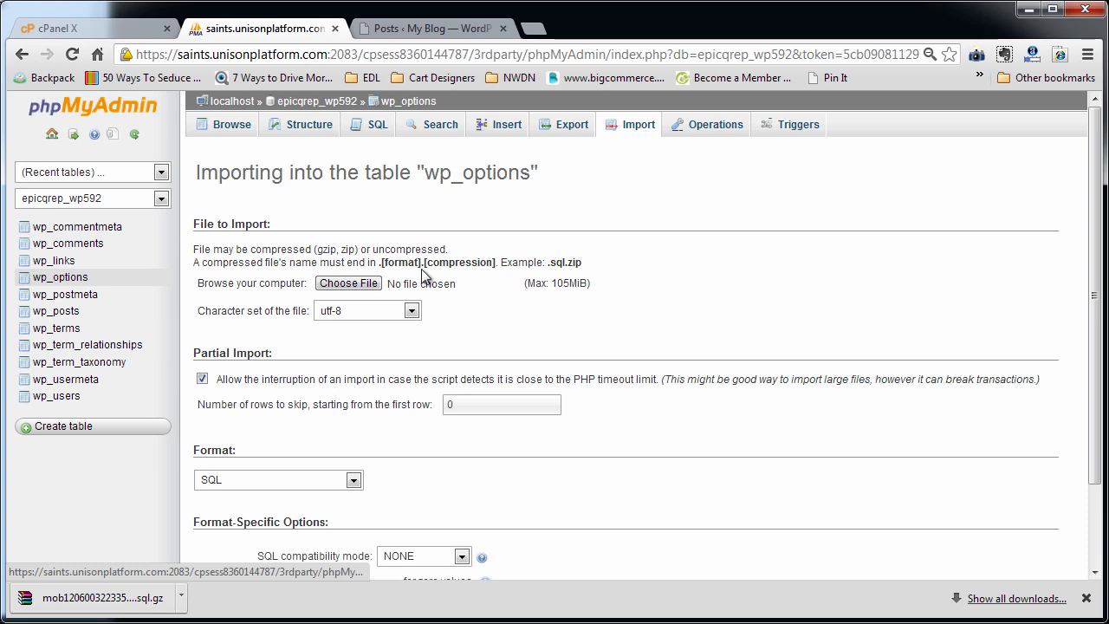
{"action": "left_click", "coordinate": [357, 286]}
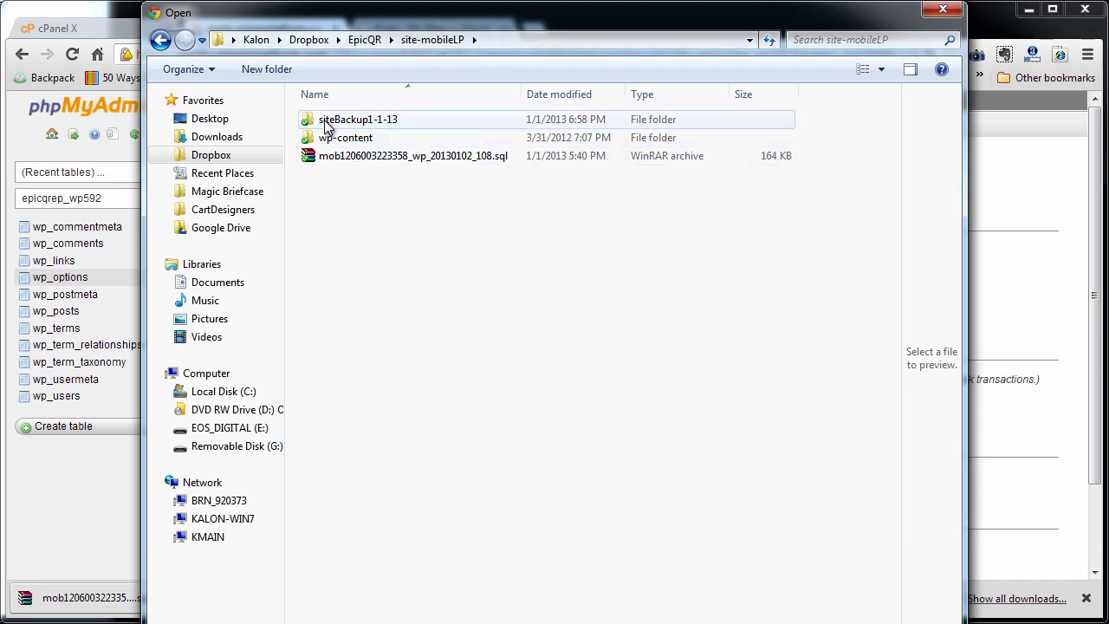
{"action": "left_click", "coordinate": [409, 157]}
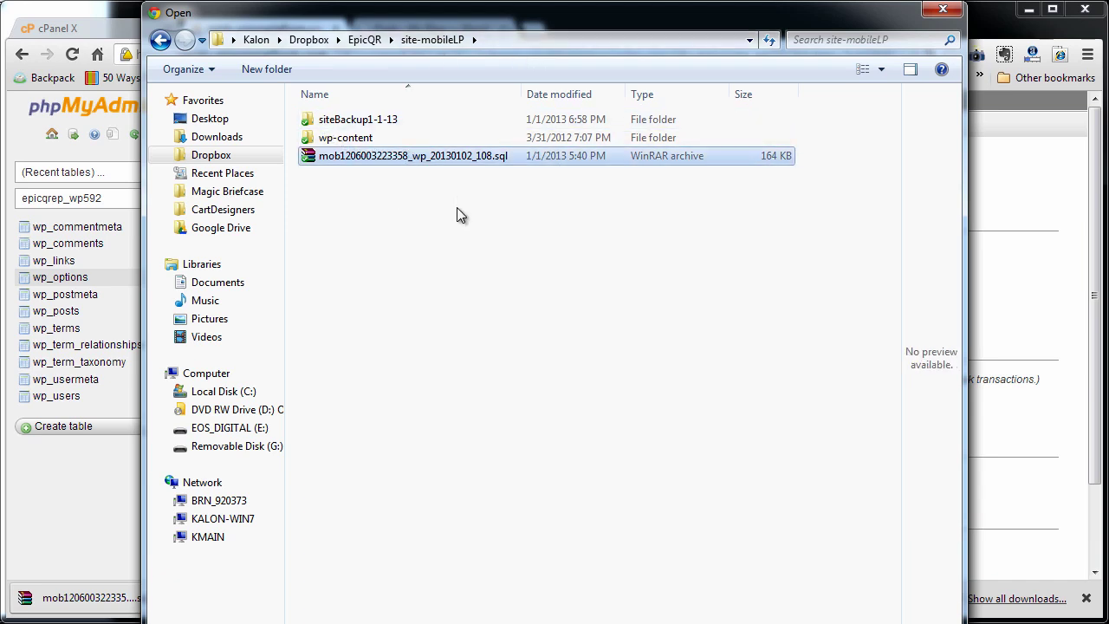
{"action": "double_click", "coordinate": [447, 157]}
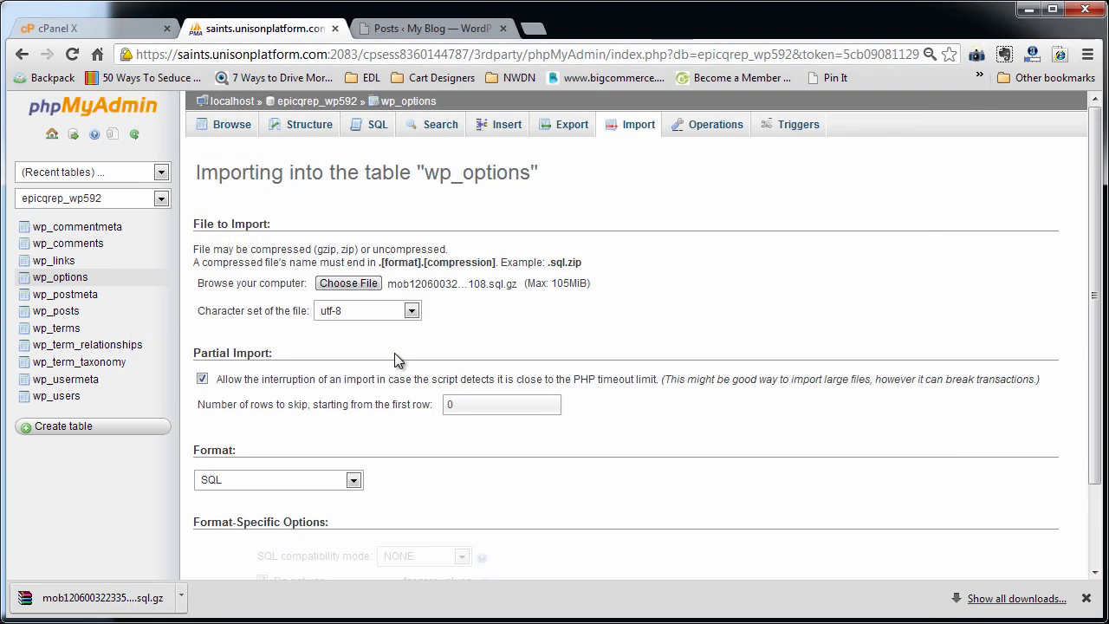
{"action": "scroll", "coordinate": [364, 459], "scroll_direction": "down", "scroll_amount": 2}
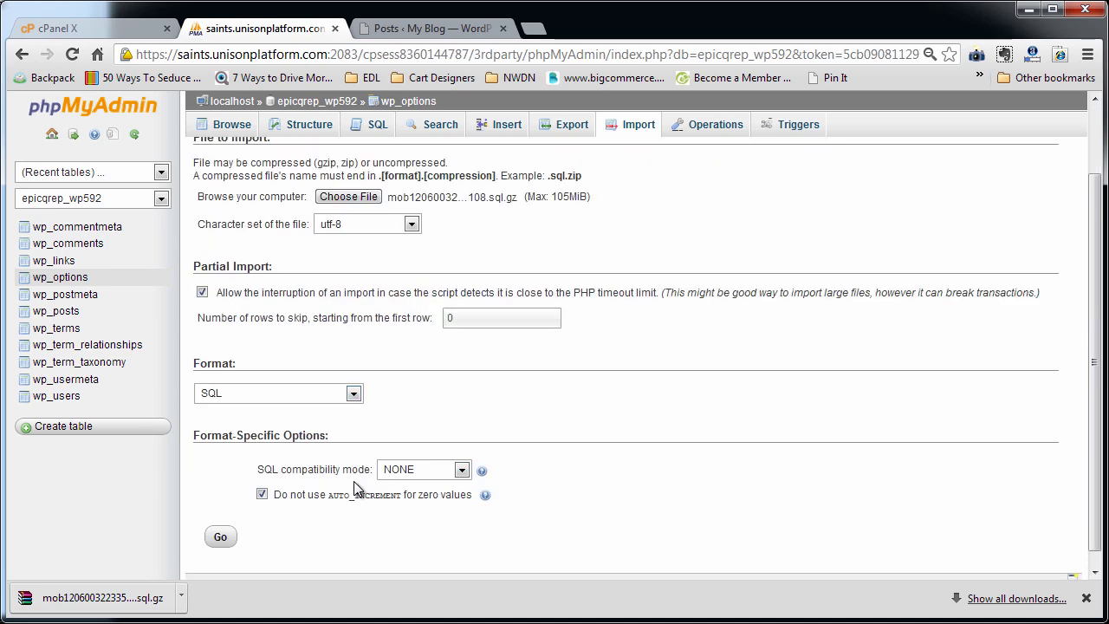
{"action": "left_click", "coordinate": [220, 520]}
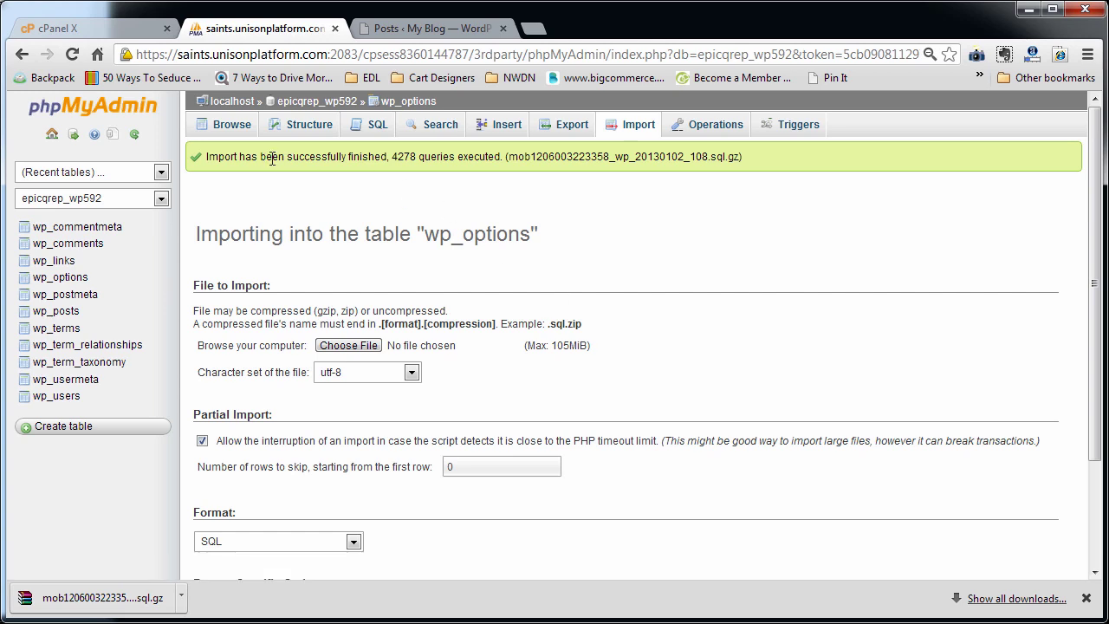
{"action": "left_click_drag", "start_coordinate": [392, 156], "coordinate": [425, 158]}
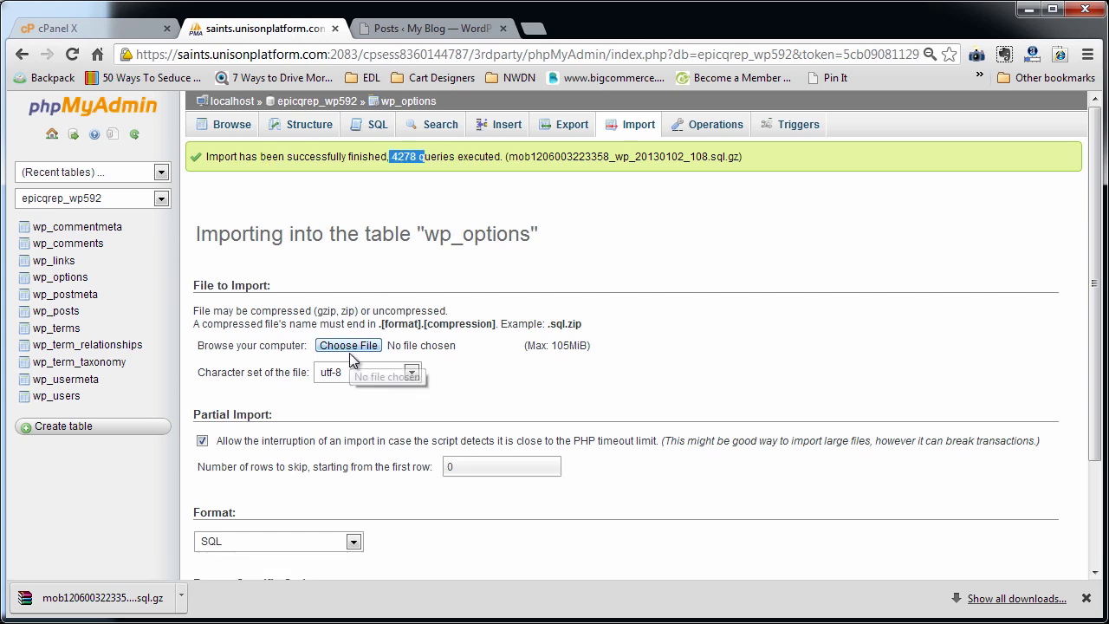
{"action": "left_click", "coordinate": [61, 277]}
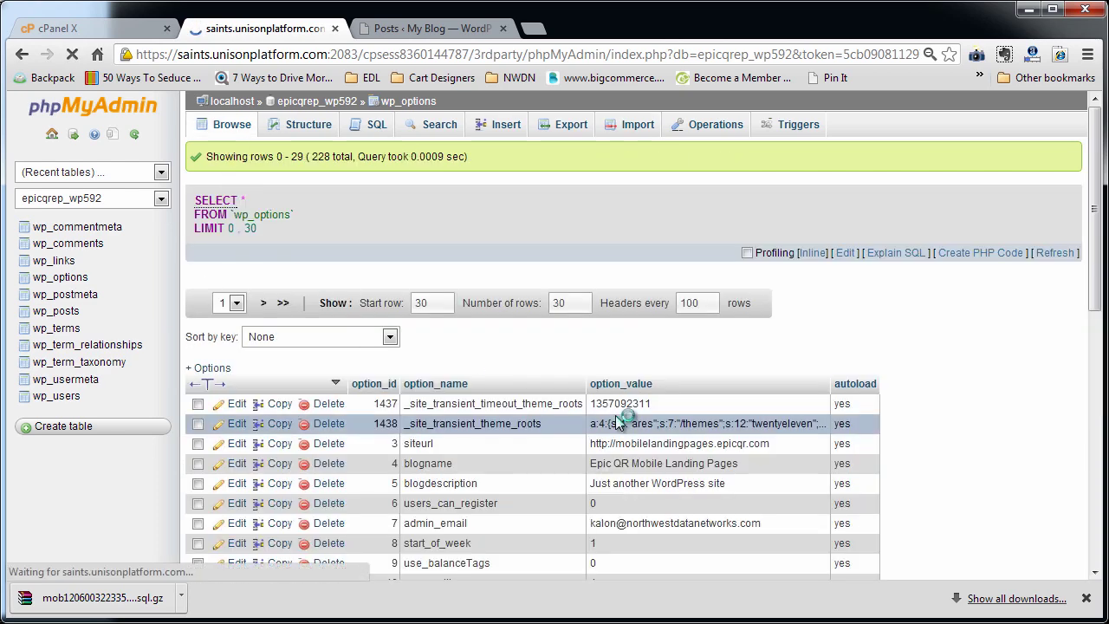
{"action": "scroll", "coordinate": [665, 462], "scroll_direction": "down", "scroll_amount": 2}
{"action": "scroll", "coordinate": [666, 462], "scroll_direction": "down", "scroll_amount": 1}
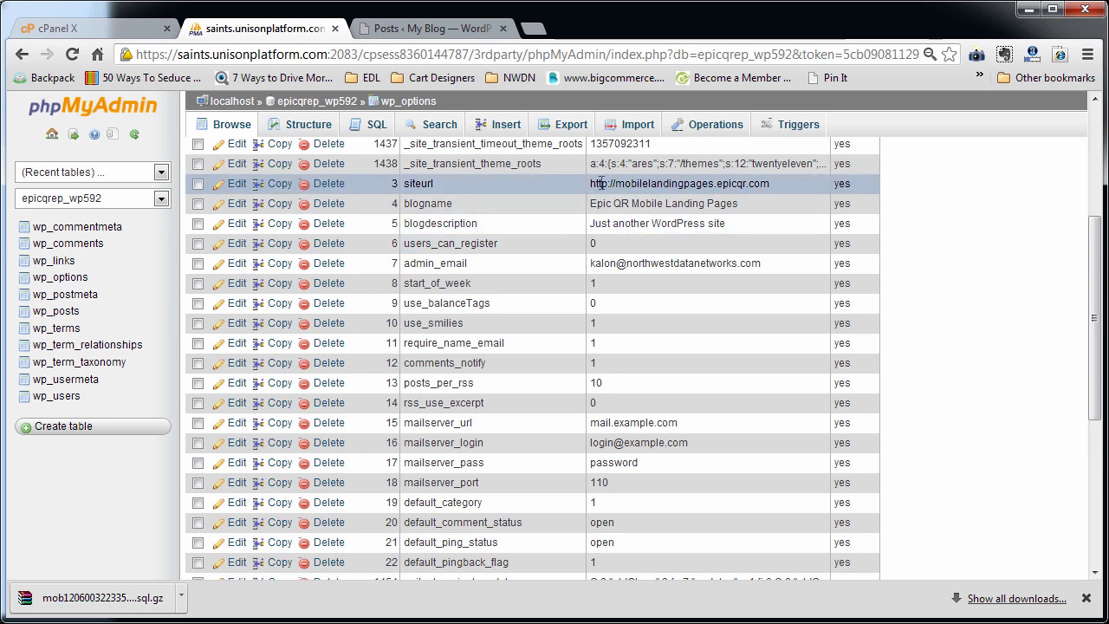
{"action": "double_click", "coordinate": [635, 184]}
{"action": "left_click_drag", "start_coordinate": [783, 179], "coordinate": [588, 178]}
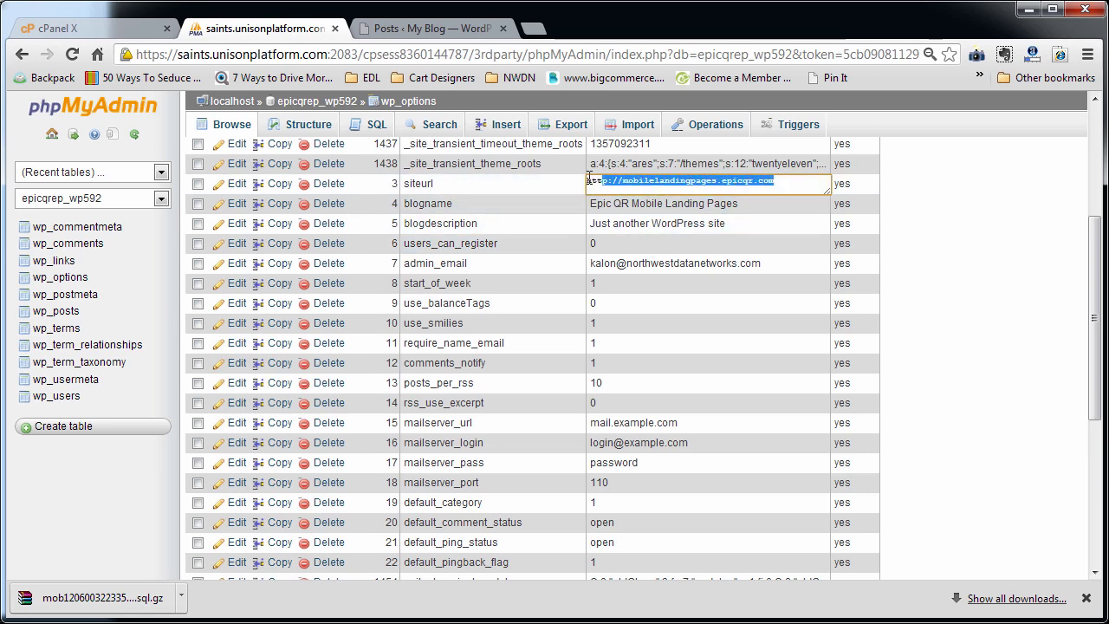
{"action": "left_click", "coordinate": [778, 182]}
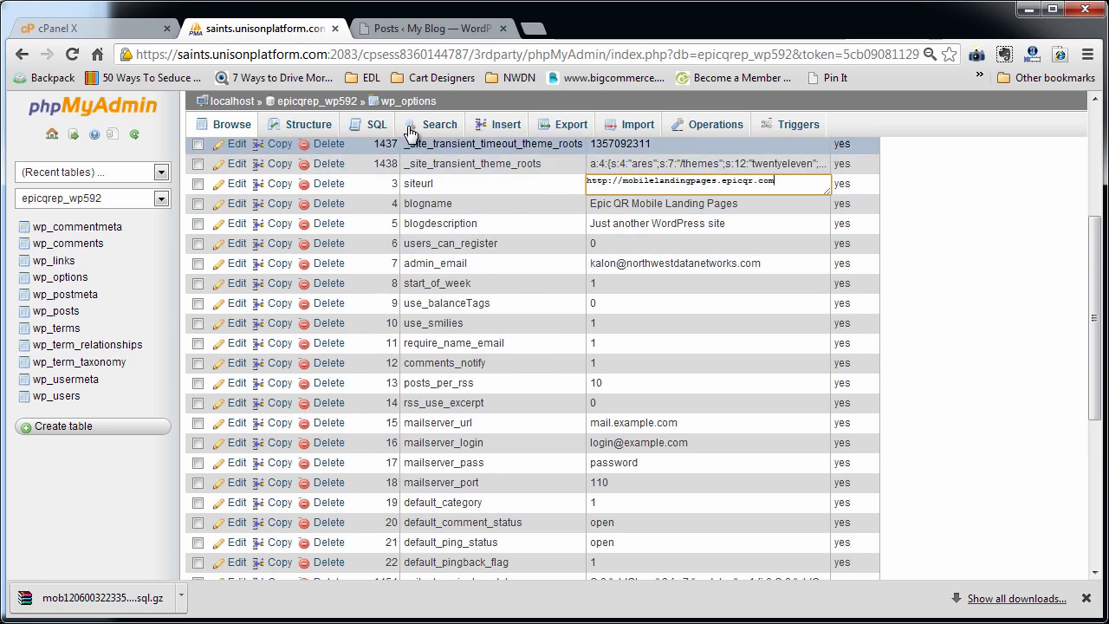
- Open the live site from the My Blog menu in a new browser tab
{"action": "left_click", "coordinate": [424, 28]}
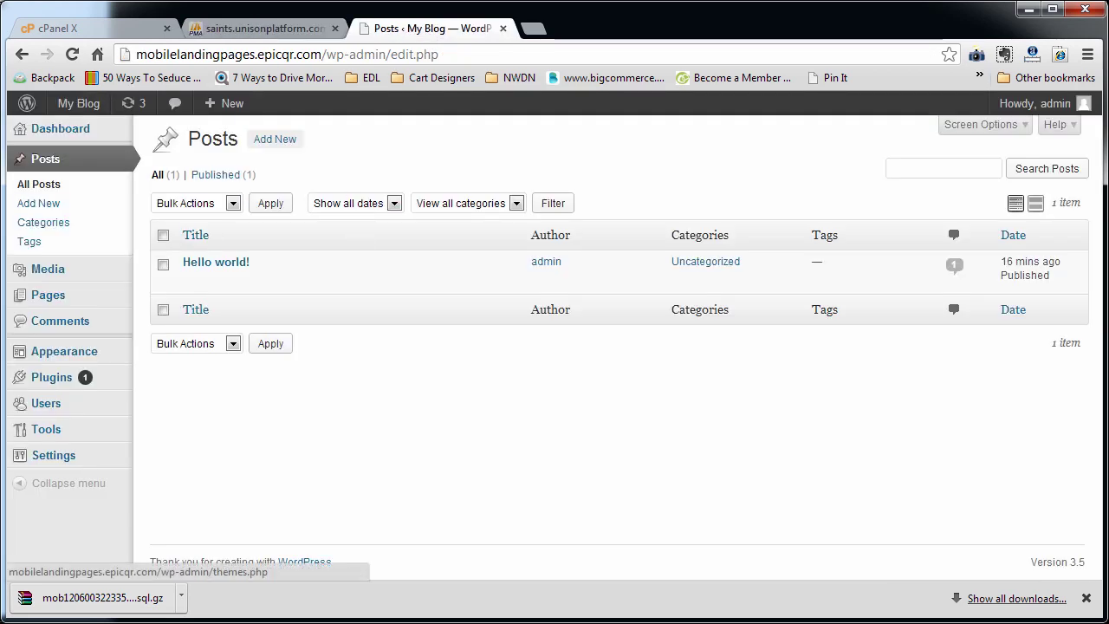
{"action": "mouse_move", "coordinate": [72, 113]}
{"action": "right_click", "coordinate": [73, 135]}
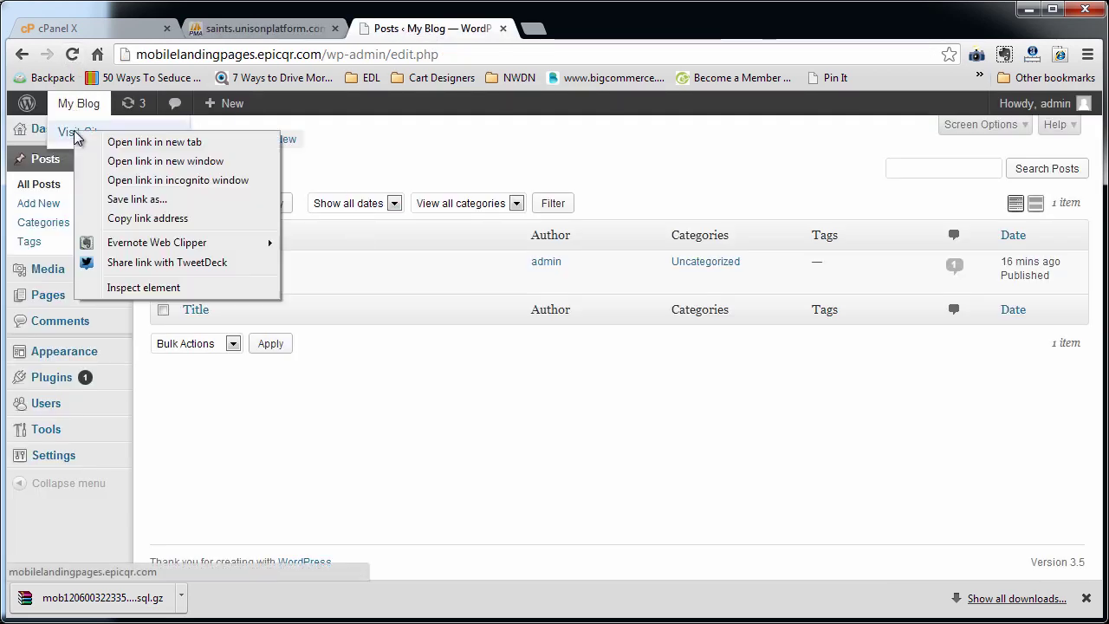
{"action": "left_click", "coordinate": [148, 144]}
{"action": "left_click", "coordinate": [561, 36]}
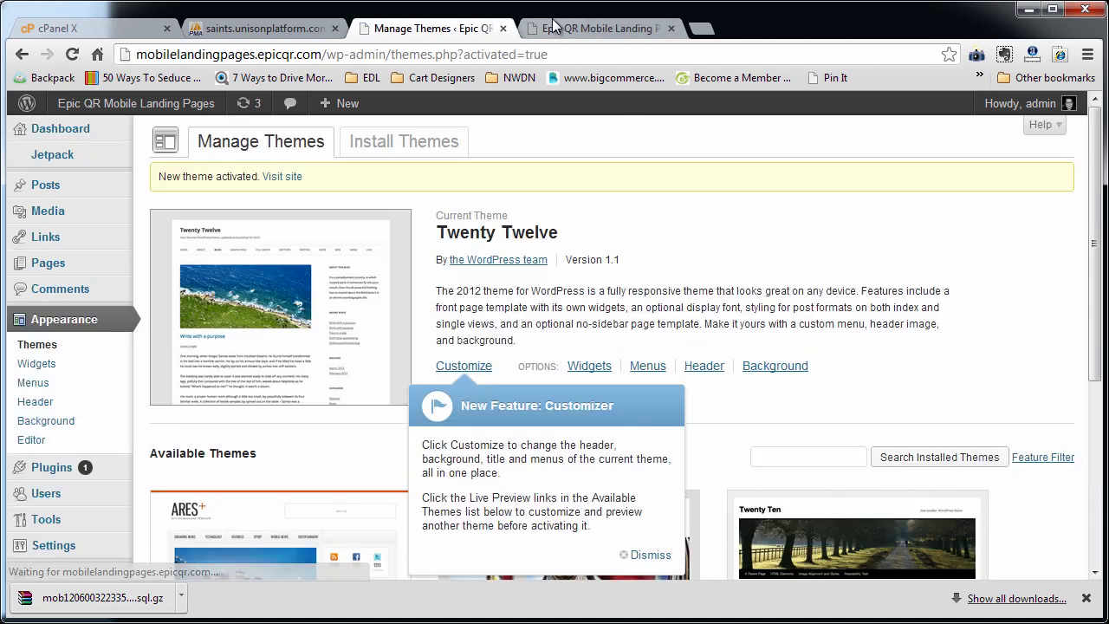
- Activate the Twenty Twelve theme and check the live site reflects it
{"action": "left_click", "coordinate": [572, 28]}
{"action": "left_click", "coordinate": [70, 58]}
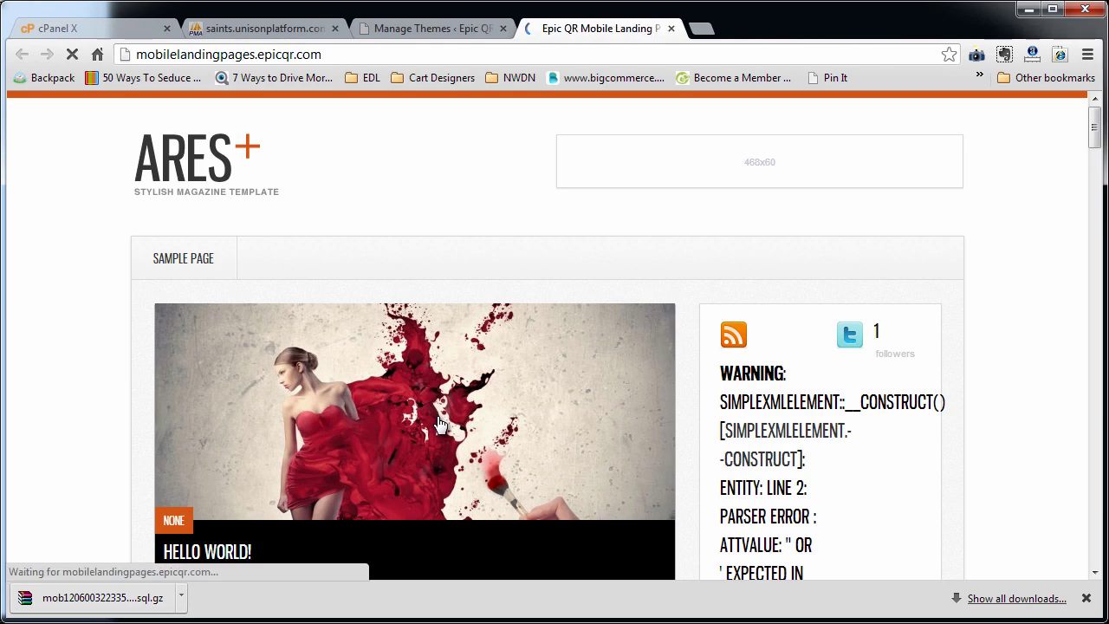
{"action": "scroll", "coordinate": [414, 393], "scroll_direction": "down", "scroll_amount": 8}
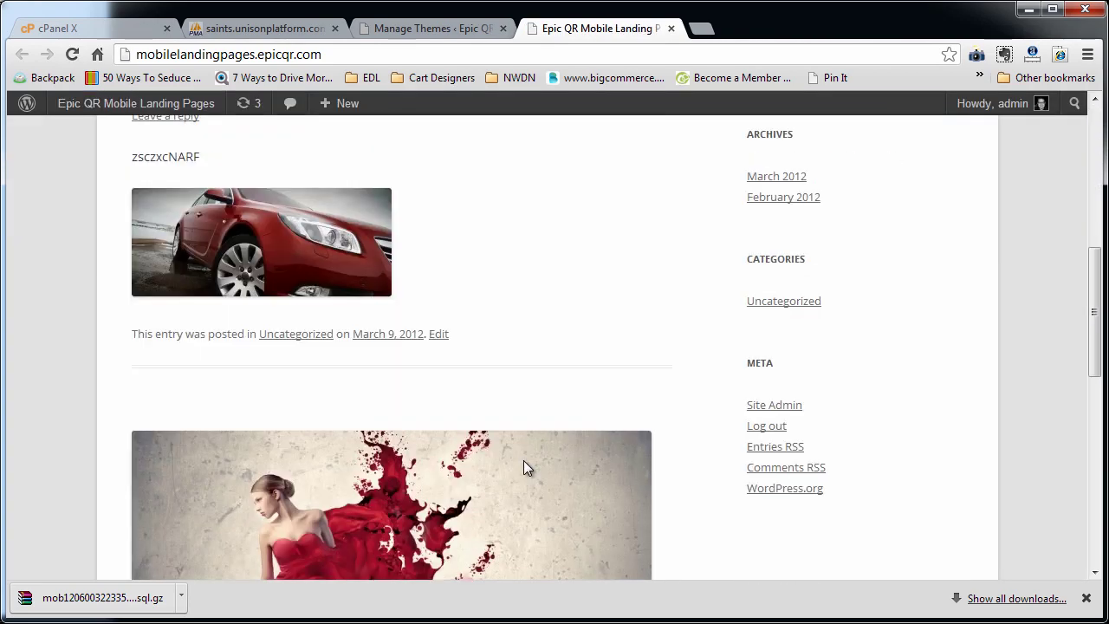
{"action": "scroll", "coordinate": [523, 460], "scroll_direction": "up", "scroll_amount": 8}
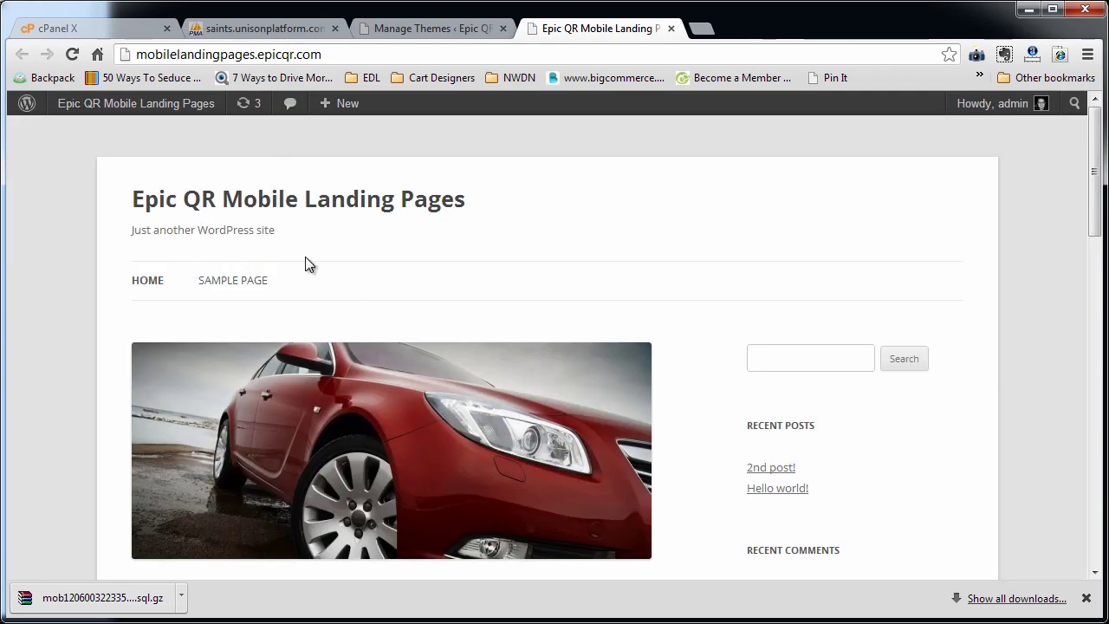
{"action": "left_click", "coordinate": [444, 23]}
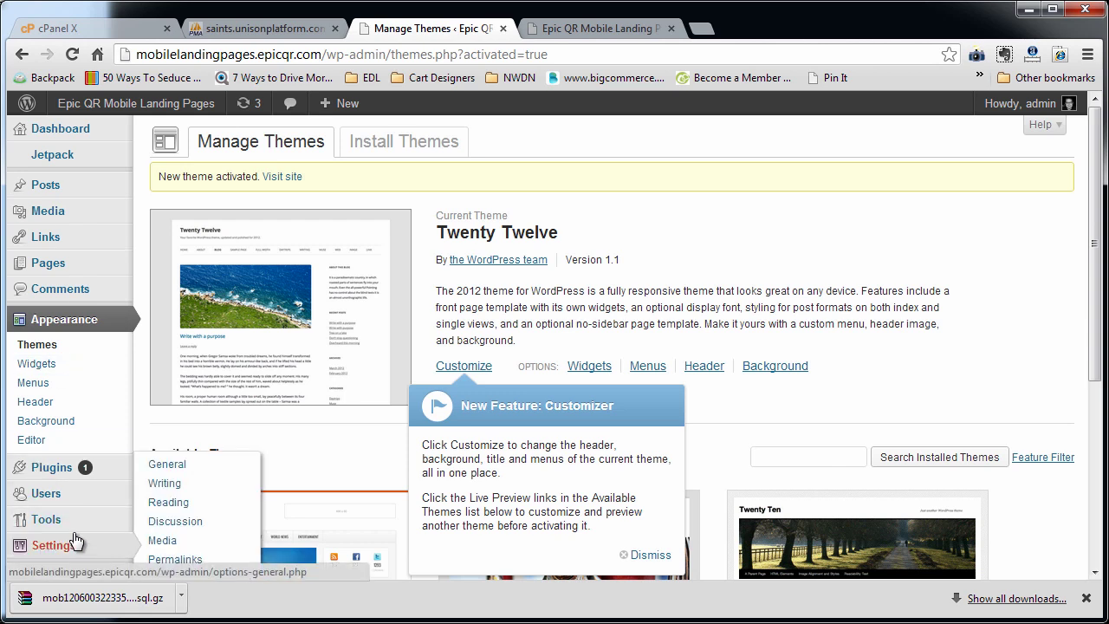
{"action": "mouse_move", "coordinate": [73, 522]}
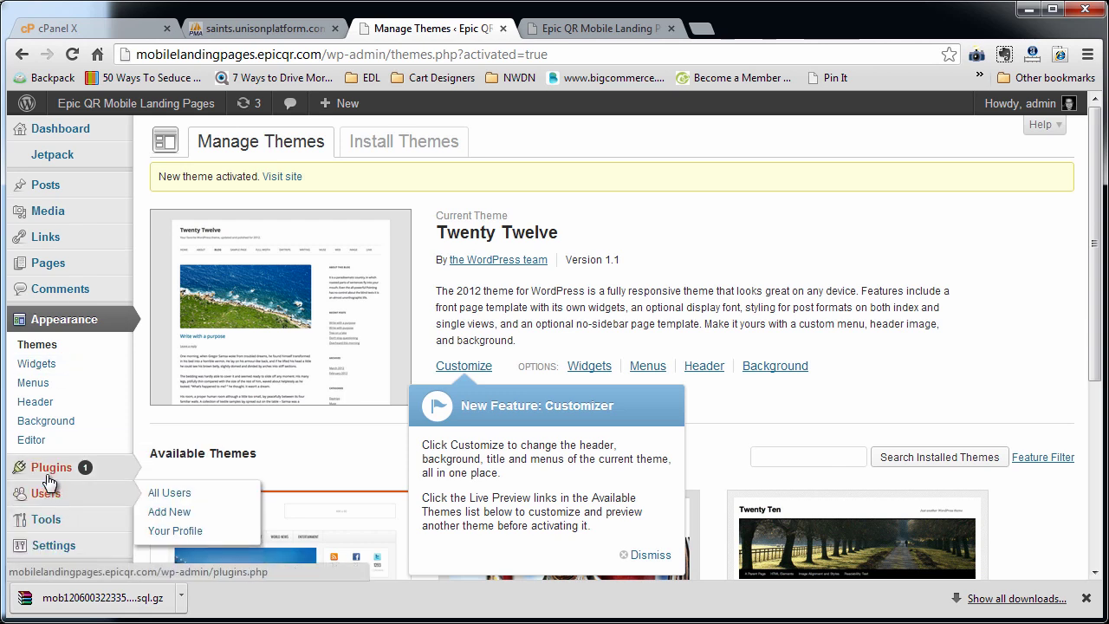